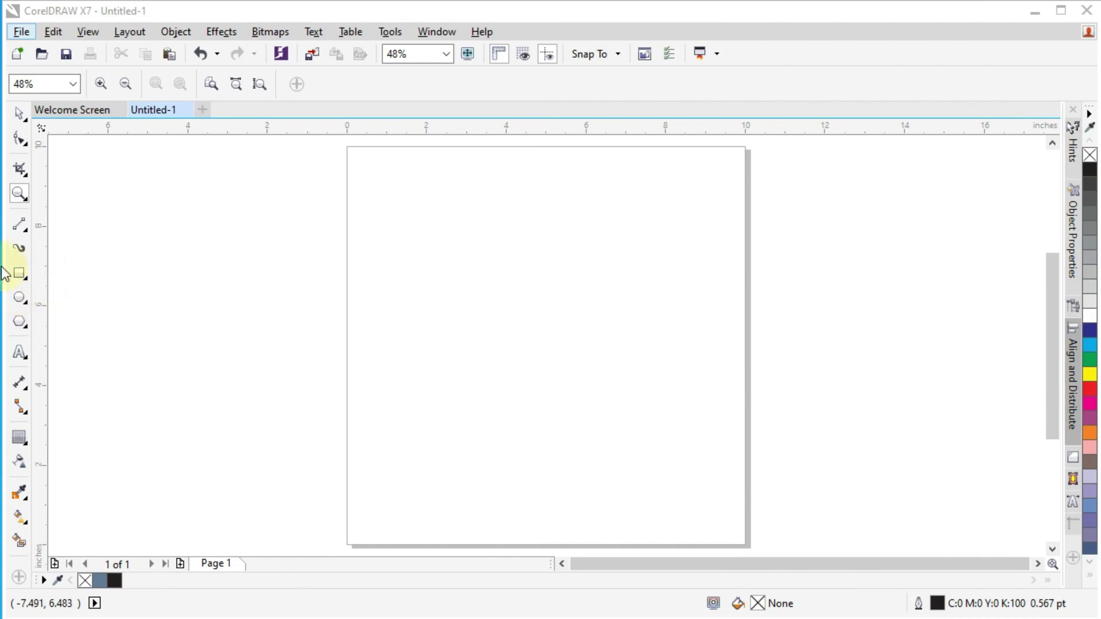
- Draw a circle about 4.28 inches in diameter near the page centre and add three inward contour rings about 0.44 inches apart
{"action": "left_click", "coordinate": [22, 298]}
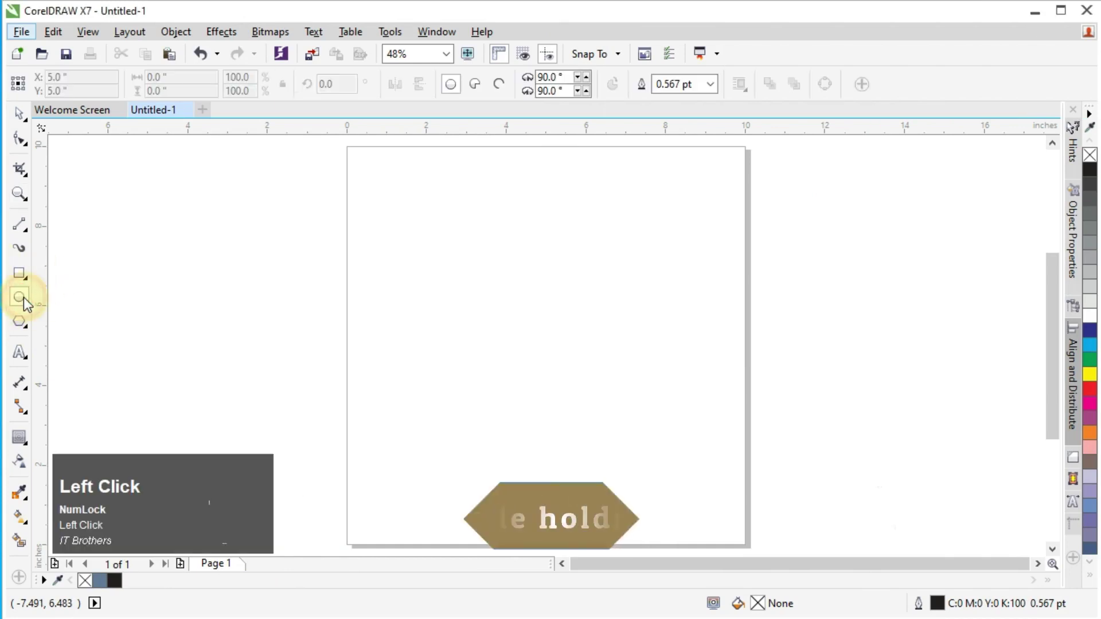
{"action": "mouse_move", "coordinate": [452, 236]}
{"action": "left_mouse_down"}
{"action": "mouse_move", "coordinate": [523, 307]}
{"action": "mouse_move", "coordinate": [625, 378]}
{"action": "left_mouse_up"}
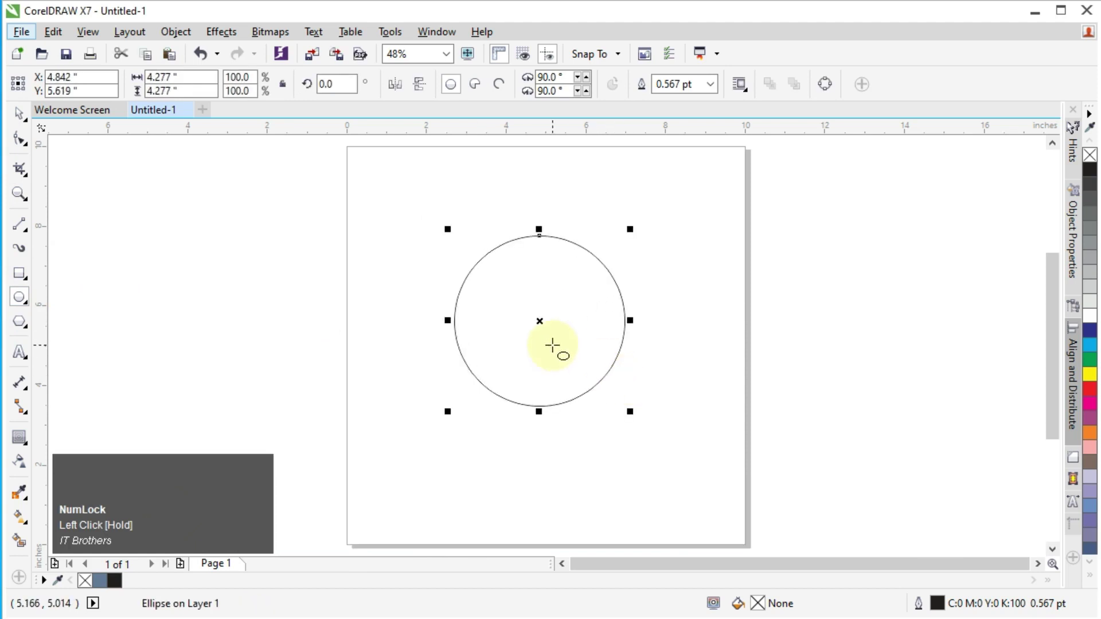
{"action": "left_click", "coordinate": [29, 447]}
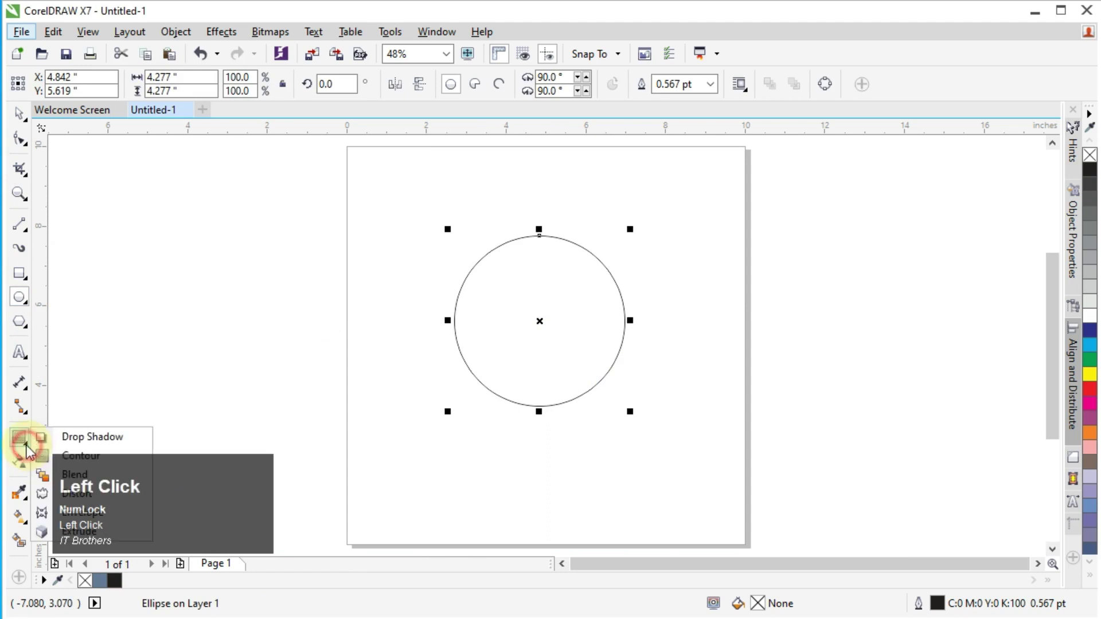
{"action": "left_click", "coordinate": [106, 457]}
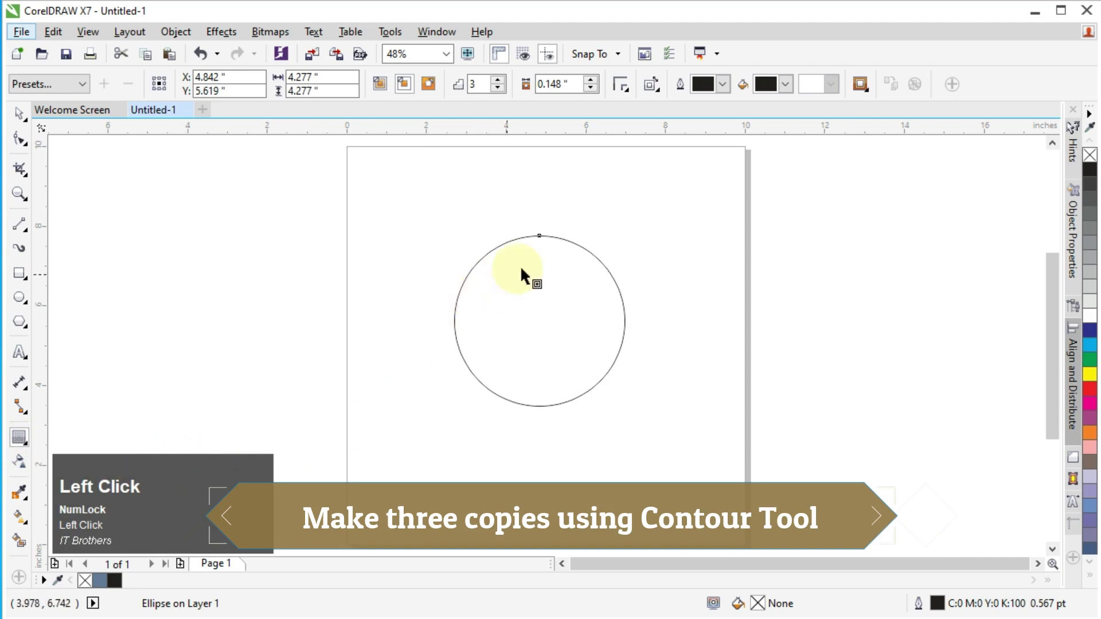
{"action": "left_click_drag", "start_coordinate": [539, 236], "coordinate": [546, 290]}
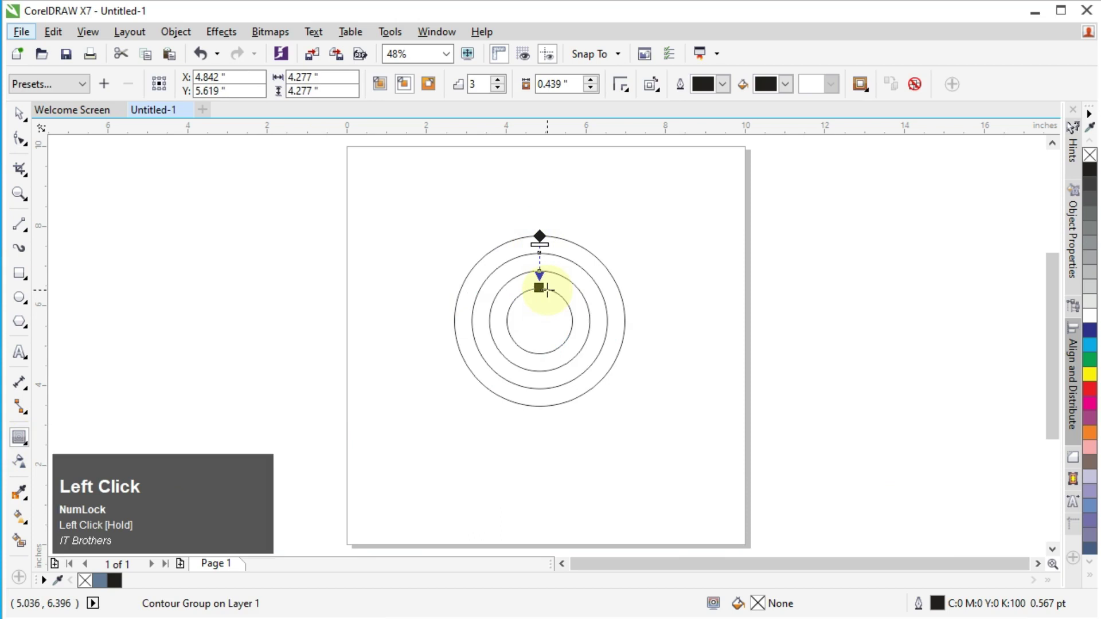
- Draw a straight vertical line about 9.35 inches long to the left of the circles
{"action": "left_click", "coordinate": [20, 223]}
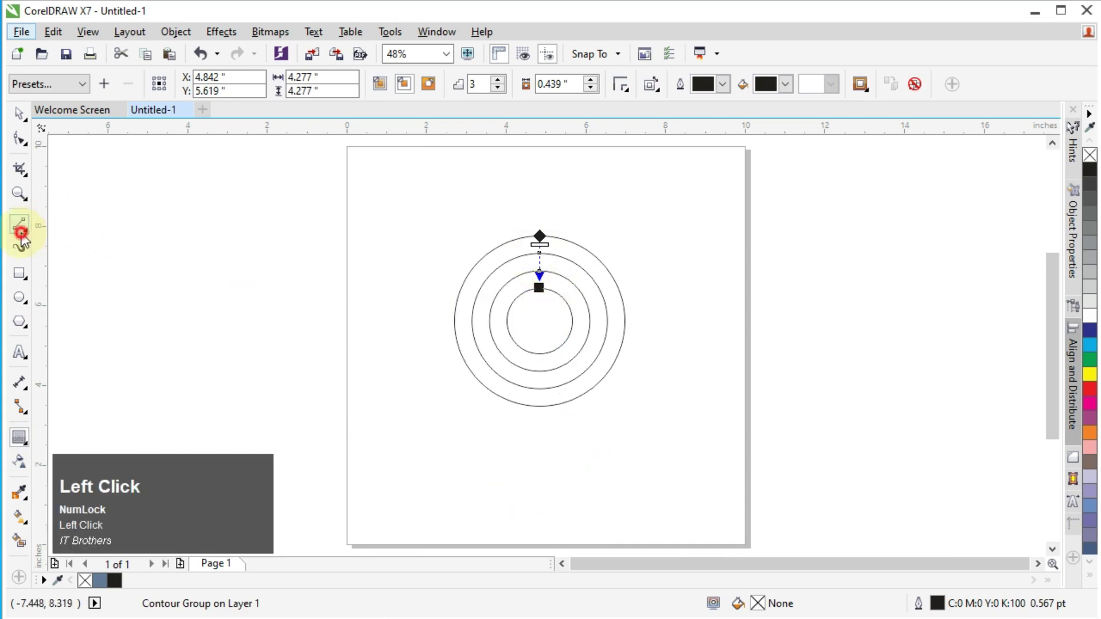
{"action": "left_click_drag", "start_coordinate": [430, 157], "coordinate": [430, 531]}
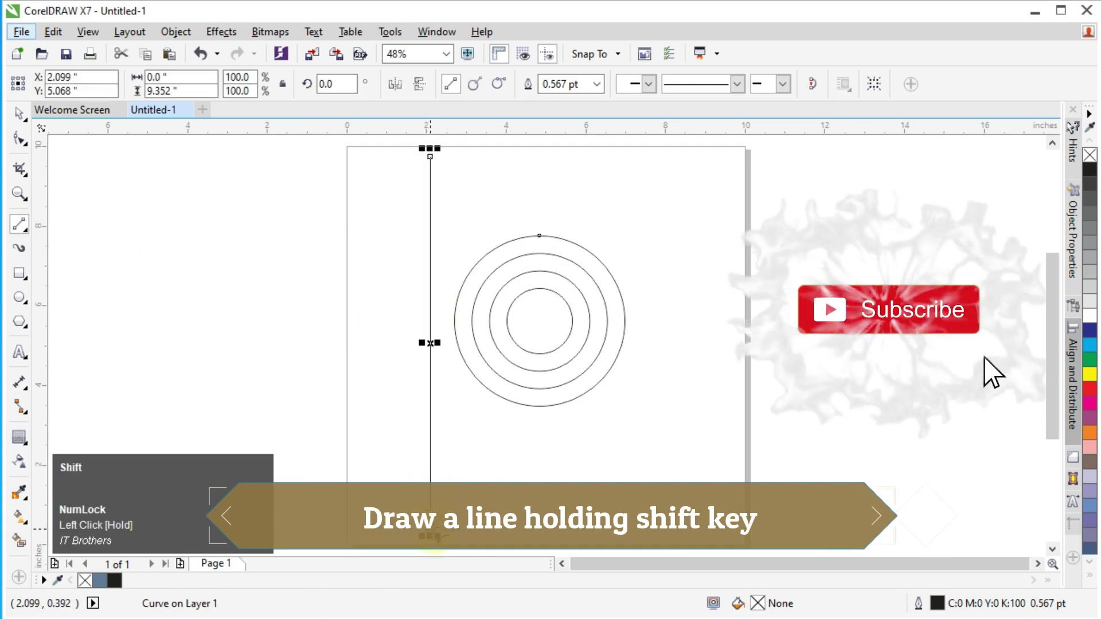
{"action": "left_click", "coordinate": [19, 113]}
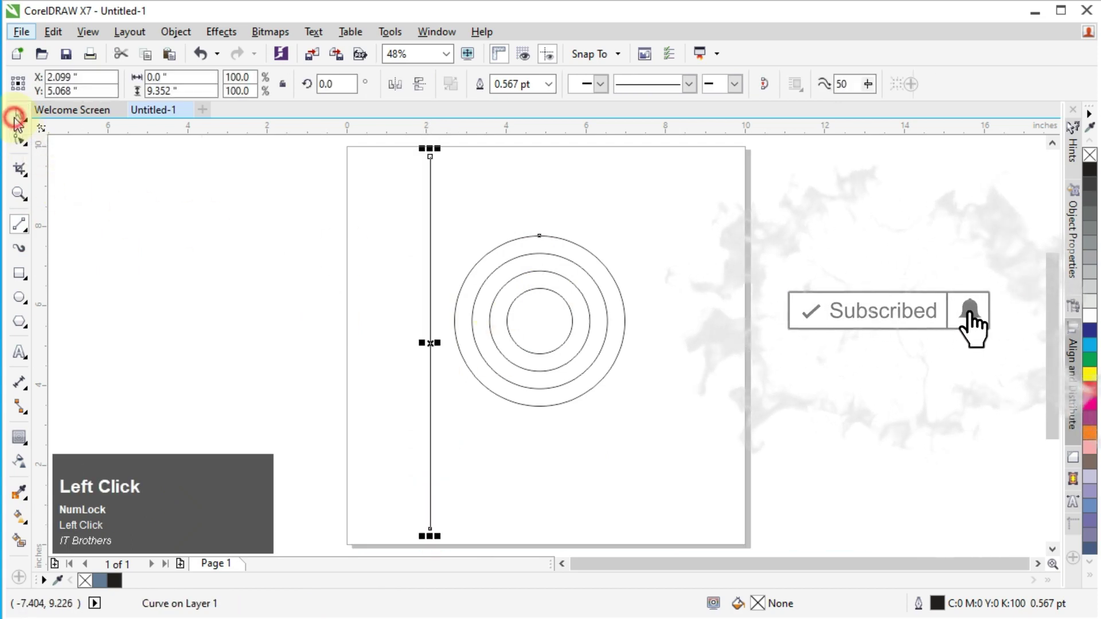
- Align the vertical line with the outer circle's left edge and copy it onto the left edges of the three inner circles
{"action": "left_click_drag", "start_coordinate": [430, 271], "coordinate": [469, 322]}
{"action": "right_click", "coordinate": [470, 322], "text": "shift"}
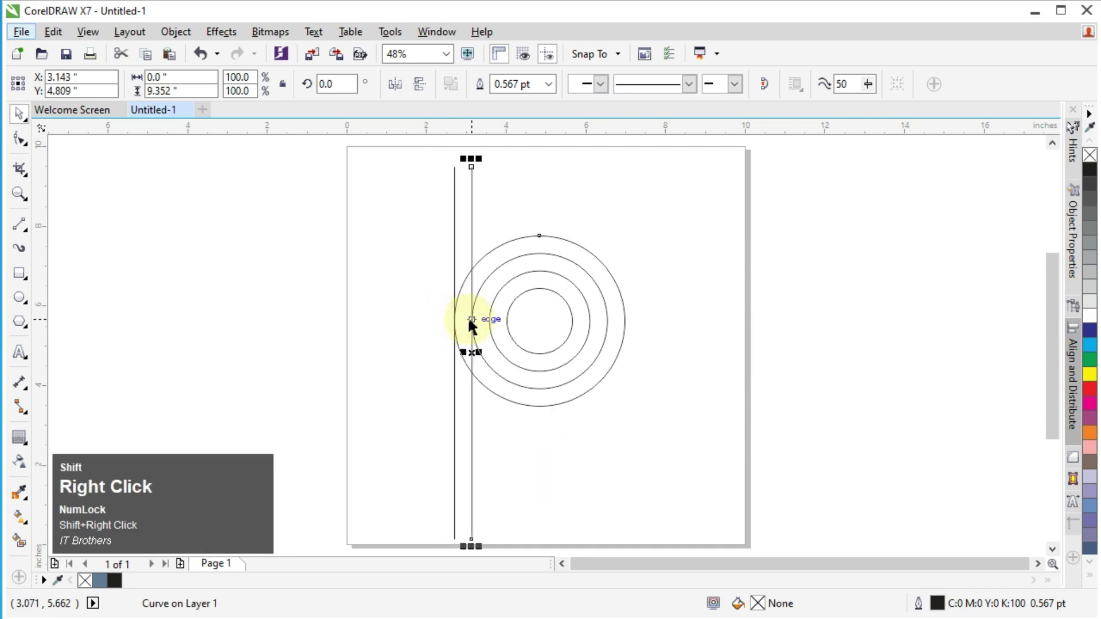
{"action": "key", "text": "ctrl+r"}
{"action": "key", "text": "ctrl+r"}
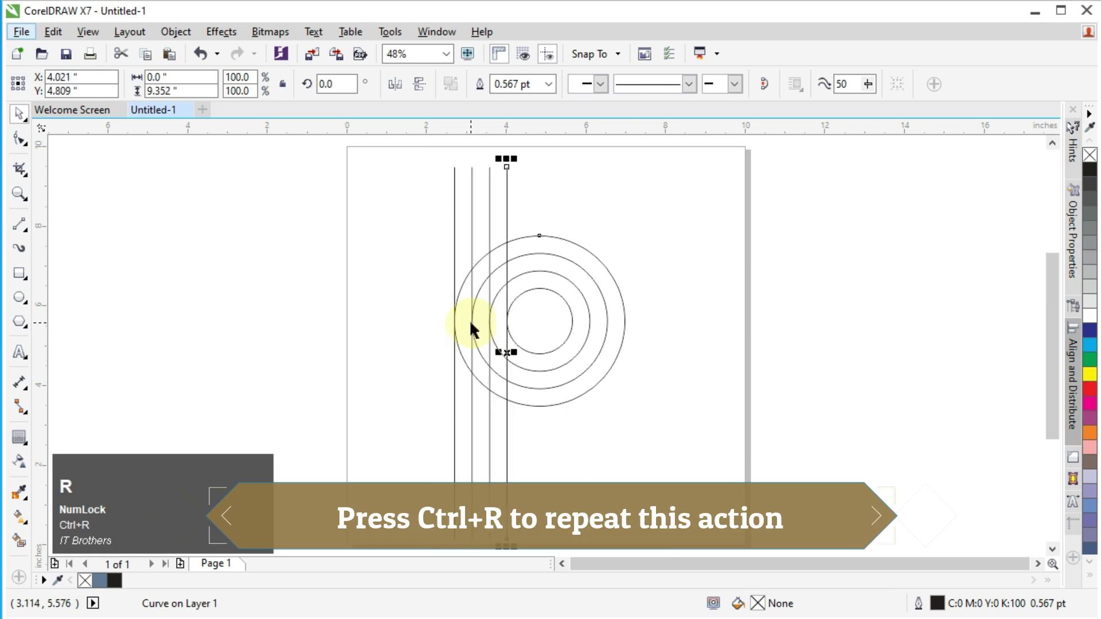
{"action": "left_click_drag", "start_coordinate": [433, 152], "coordinate": [519, 191]}
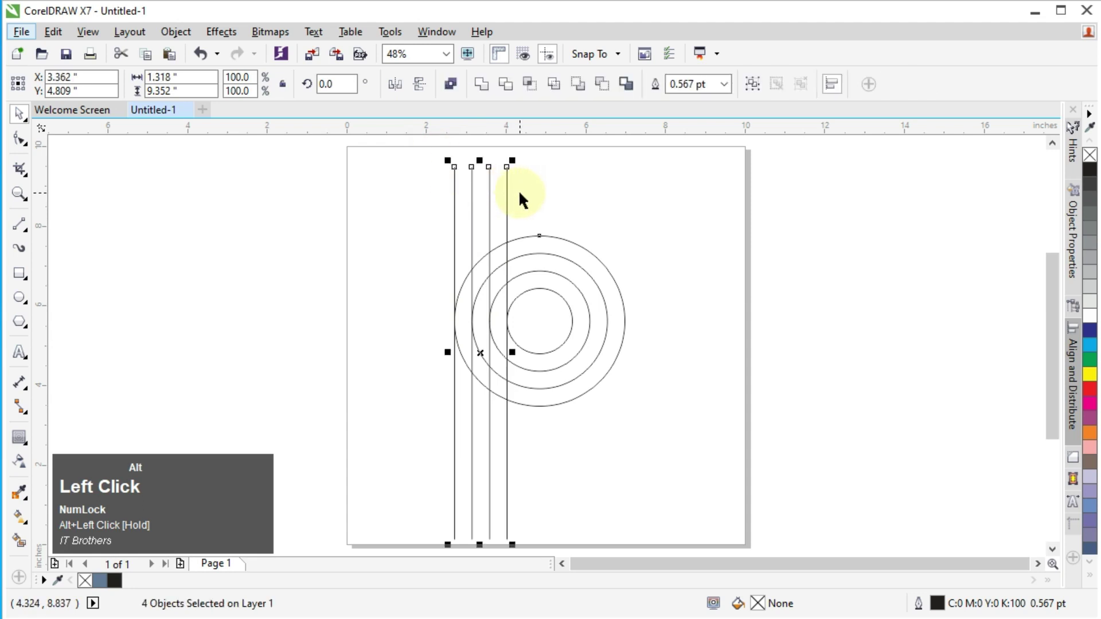
{"action": "left_click", "coordinate": [506, 195]}
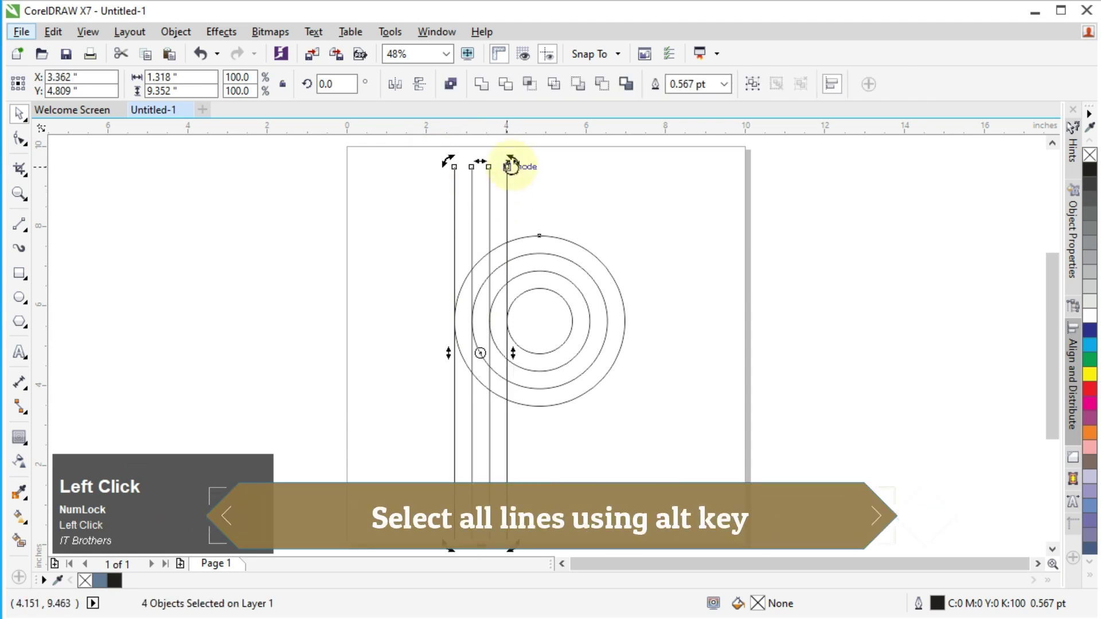
{"action": "left_click_drag", "start_coordinate": [545, 169], "coordinate": [519, 163]}
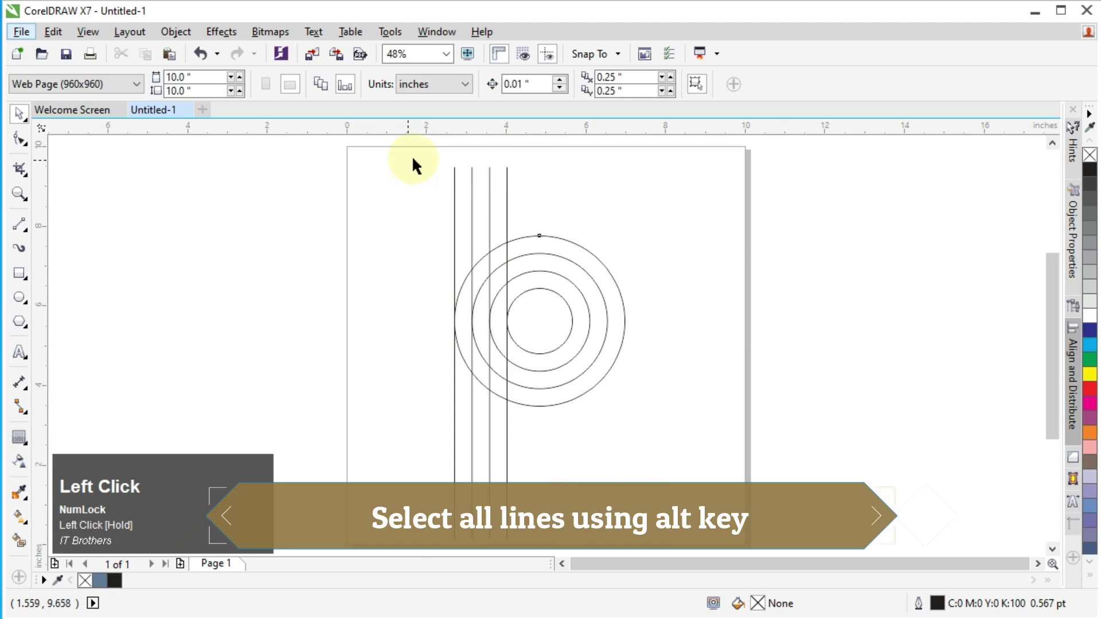
- Rotate the four vertical lines together to about 347.4 degrees and move them back against the left edges of the circles
{"action": "left_click_drag", "start_coordinate": [433, 152], "coordinate": [547, 191]}
{"action": "left_click", "coordinate": [507, 177]}
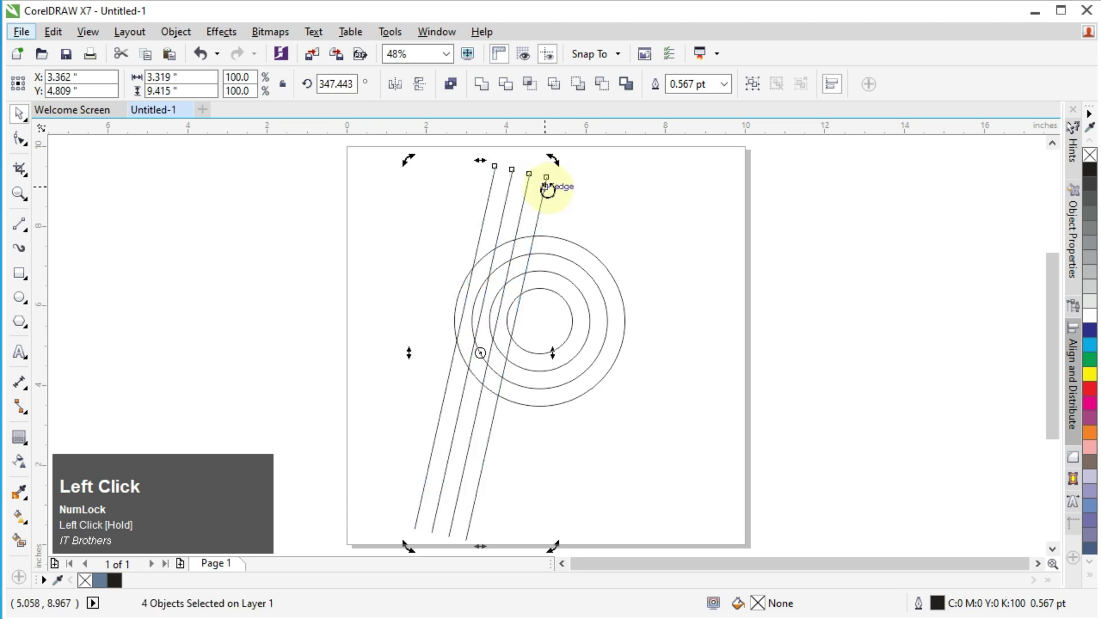
{"action": "left_click", "coordinate": [518, 314]}
{"action": "left_click_drag", "start_coordinate": [516, 313], "coordinate": [500, 314]}
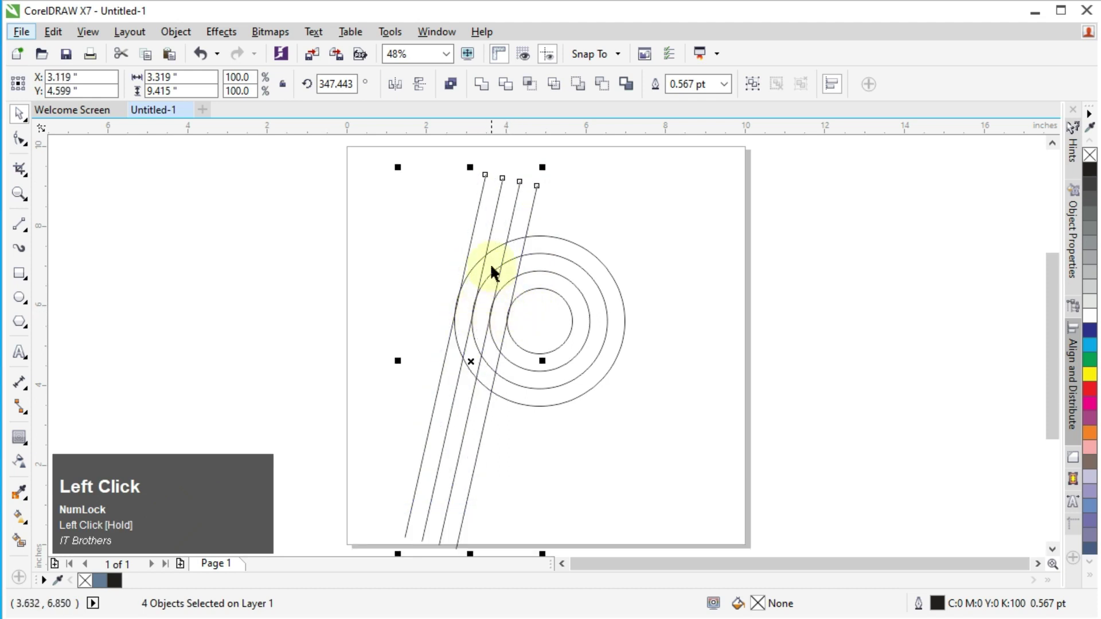
- Place a horizontally mirrored copy of the four slanted lines against the right edges of the circles
{"action": "left_click_drag", "start_coordinate": [468, 360], "coordinate": [635, 369]}
{"action": "right_click", "coordinate": [635, 373]}
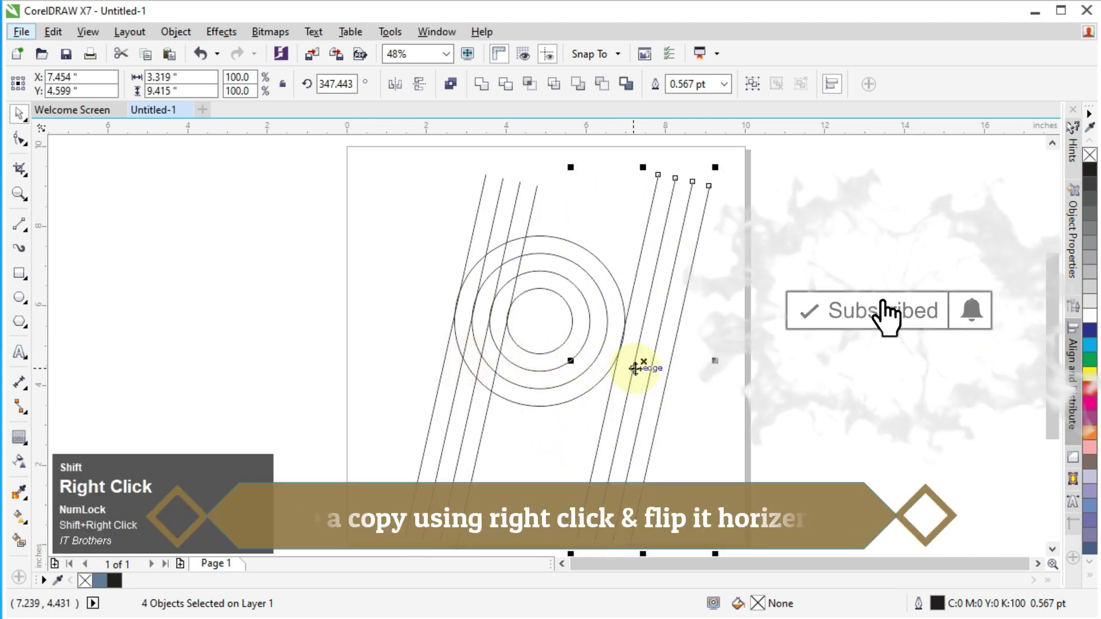
{"action": "left_click", "coordinate": [398, 87]}
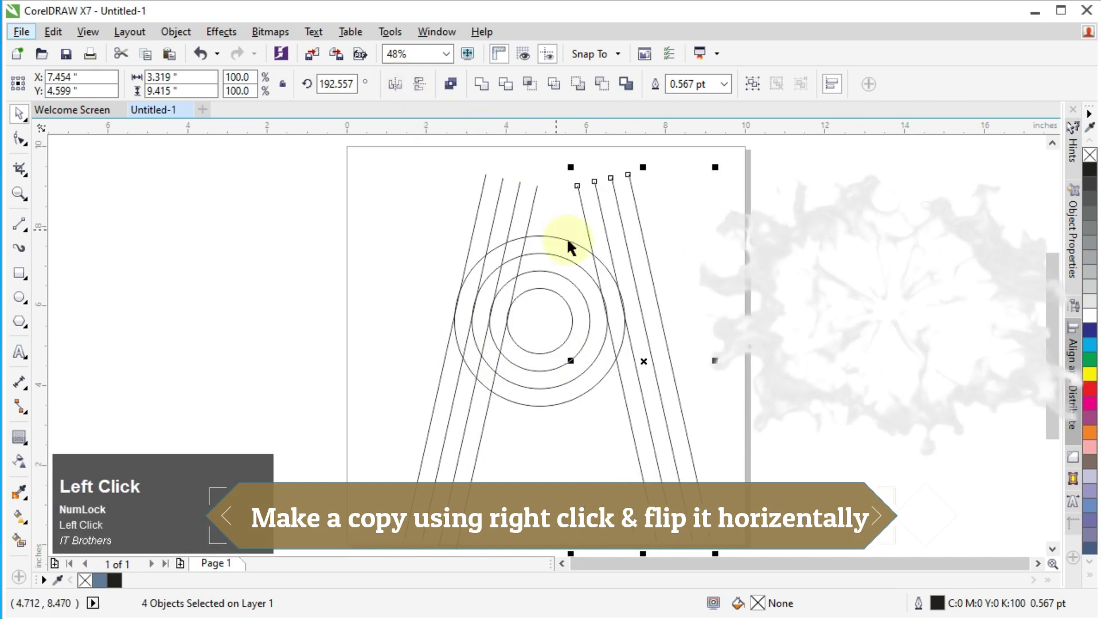
{"action": "left_click_drag", "start_coordinate": [604, 309], "coordinate": [574, 321]}
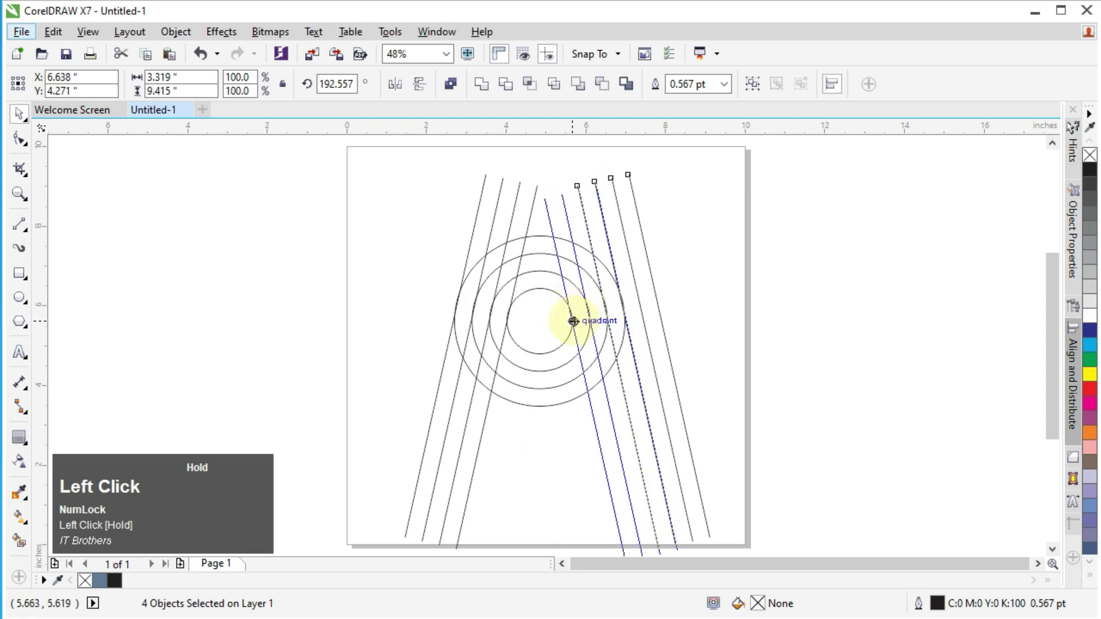
{"action": "left_click_drag", "start_coordinate": [573, 320], "coordinate": [576, 320]}
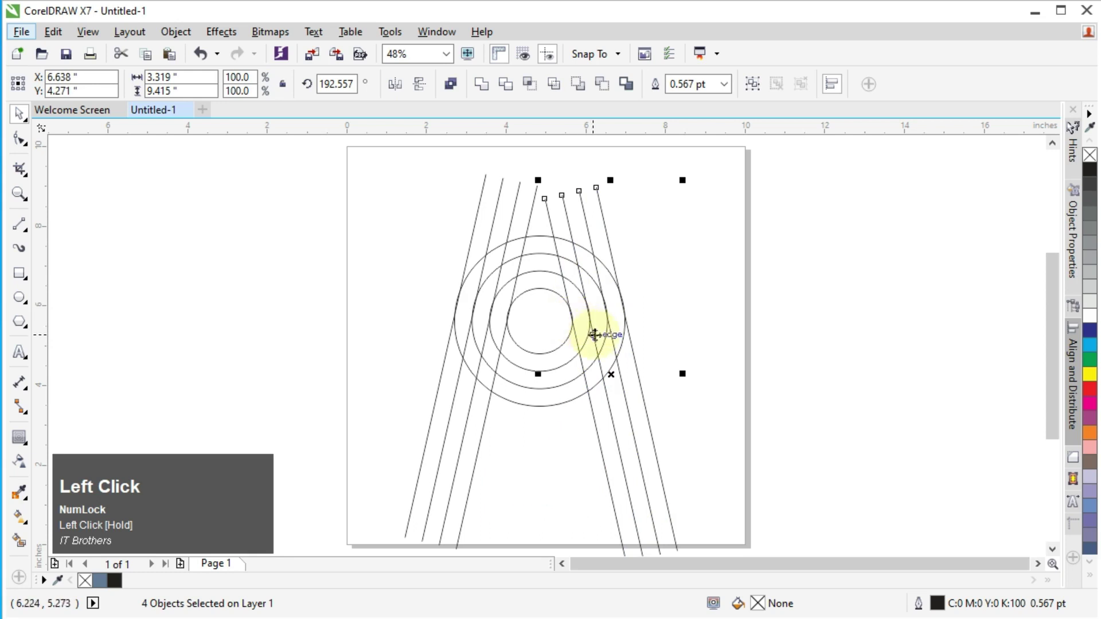
- Place another copy of the four lines, rotated to 90 degrees, horizontally against the bottom edges of the circles
{"action": "left_click_drag", "start_coordinate": [615, 374], "coordinate": [311, 337]}
{"action": "right_click", "coordinate": [312, 337]}
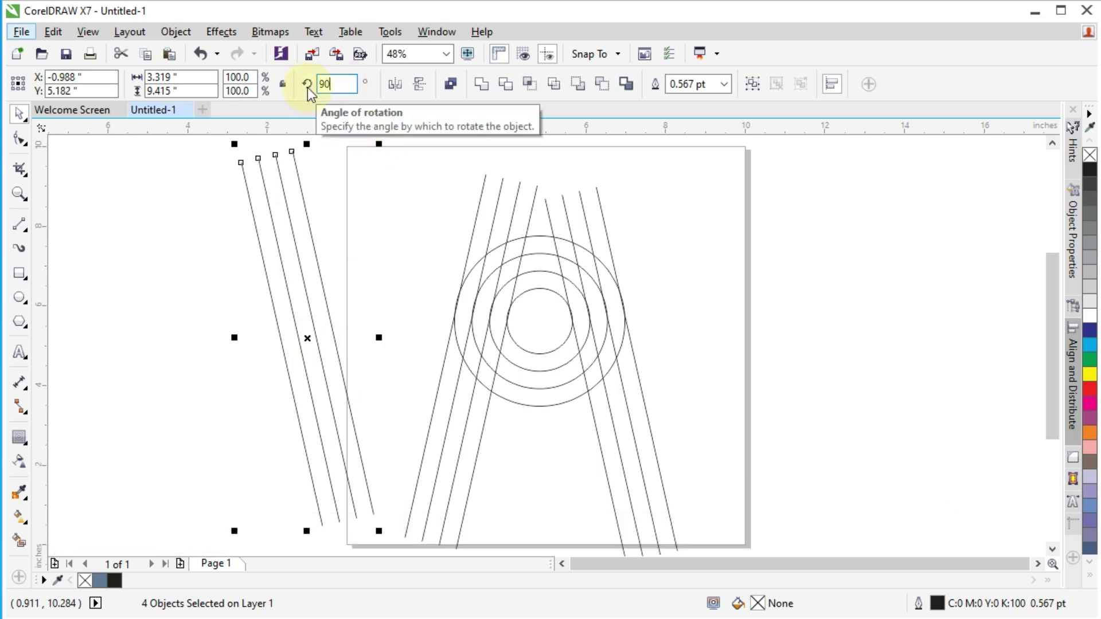
{"action": "key", "text": "Return"}
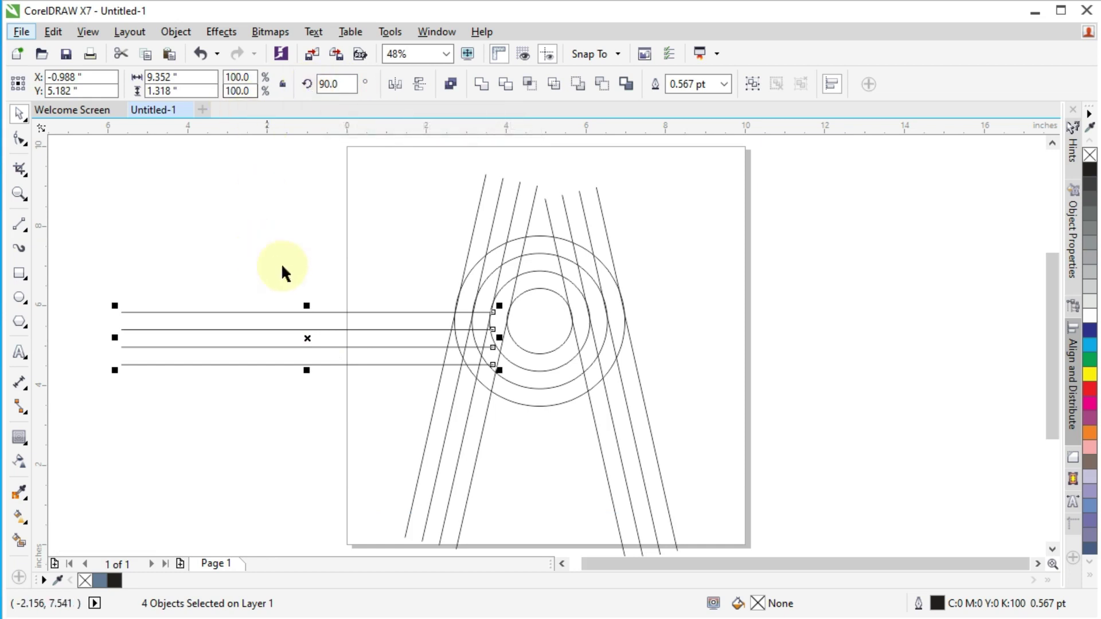
{"action": "left_click_drag", "start_coordinate": [306, 312], "coordinate": [539, 355]}
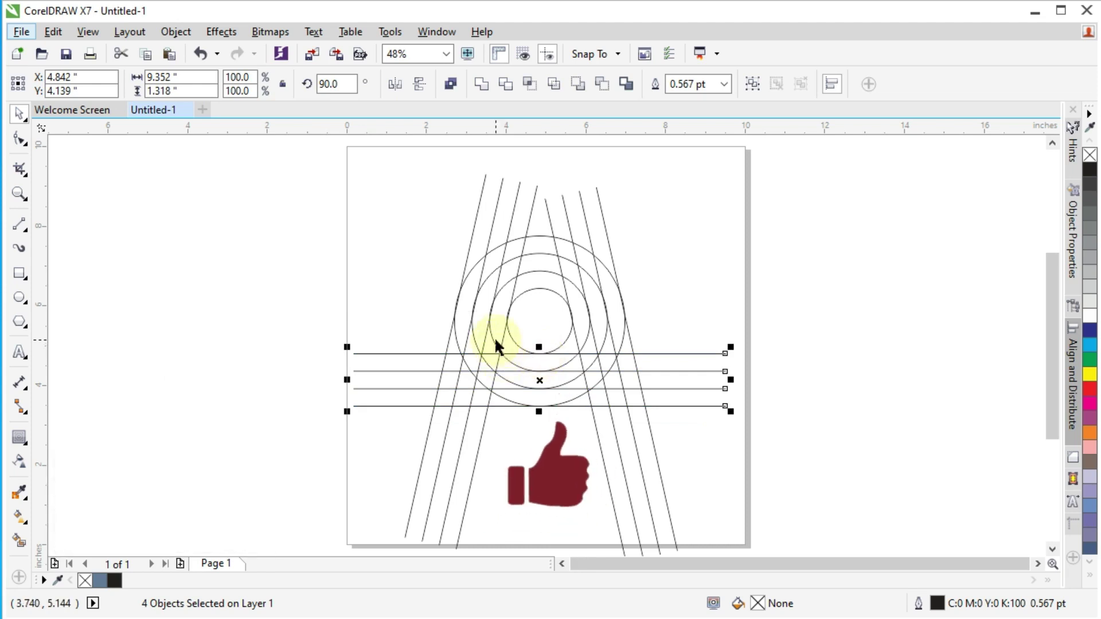
- Smart-fill the innermost ring, its straight extension at the lower right and the outer ring's right arc with blue-gray
{"action": "left_click", "coordinate": [19, 540]}
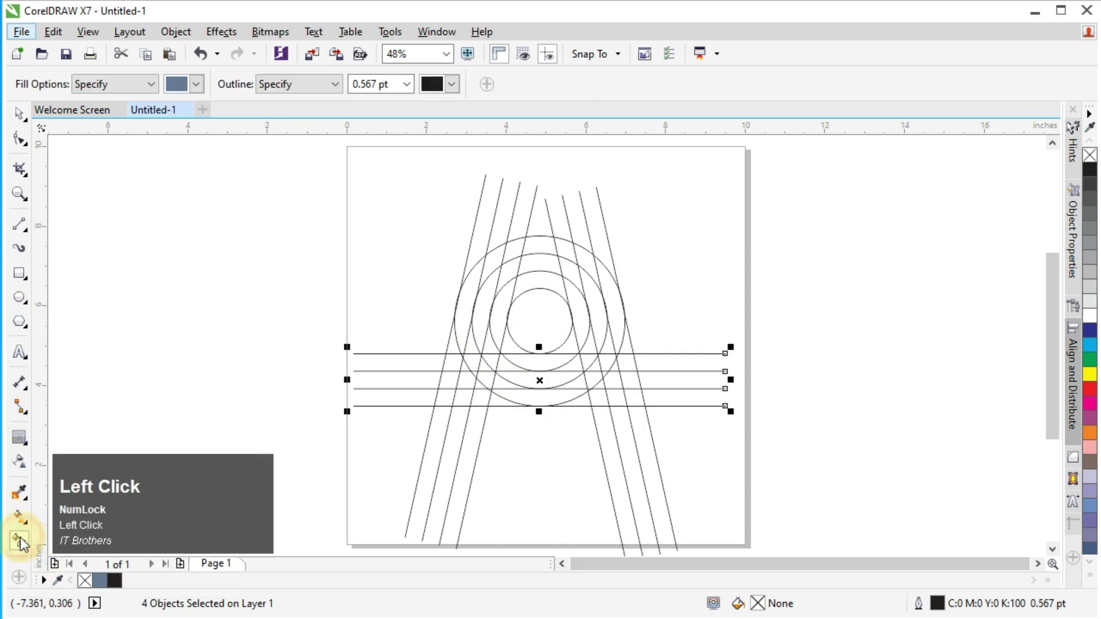
{"action": "key", "text": "ctrl+z"}
{"action": "left_click", "coordinate": [501, 328]}
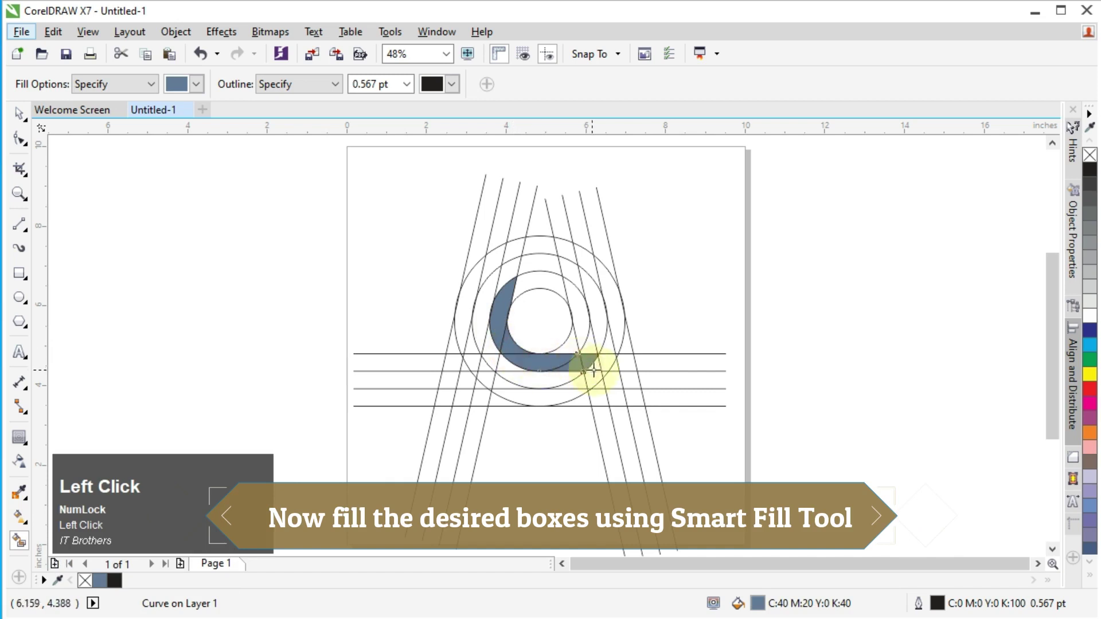
{"action": "scroll", "coordinate": [616, 358], "scroll_direction": "up", "scroll_amount": 5}
{"action": "scroll", "coordinate": [610, 319], "scroll_direction": "down", "scroll_amount": 5}
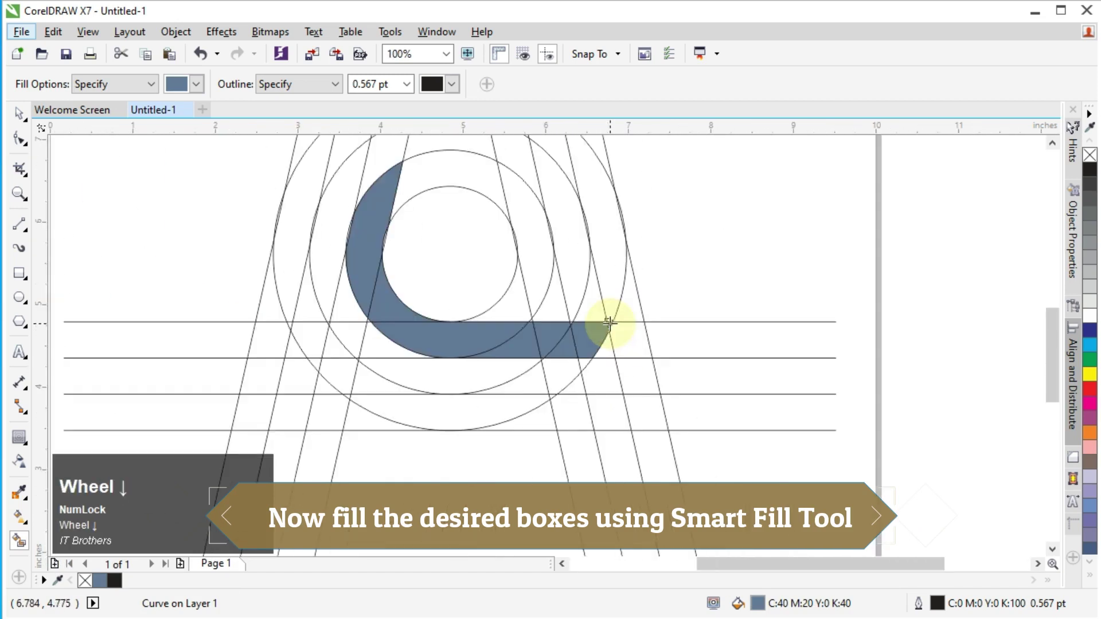
{"action": "left_click", "coordinate": [606, 282]}
{"action": "left_click", "coordinate": [565, 315]}
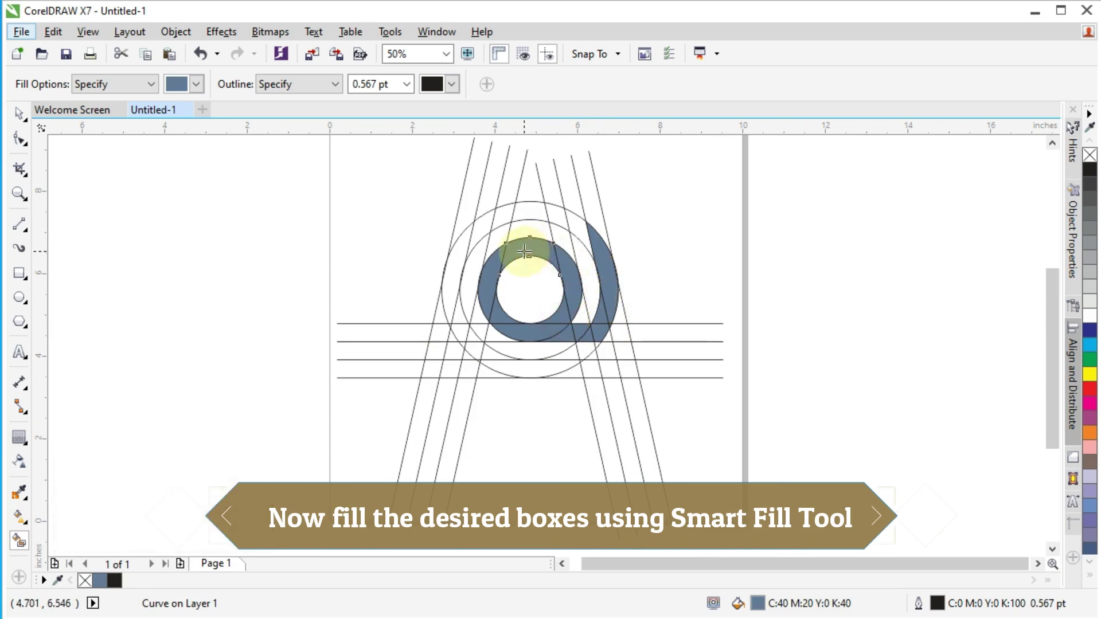
- Smart-fill the slanted strip at the inner ring's lower left and the outer ring's bottom arc with the same blue-gray
{"action": "left_click", "coordinate": [473, 339]}
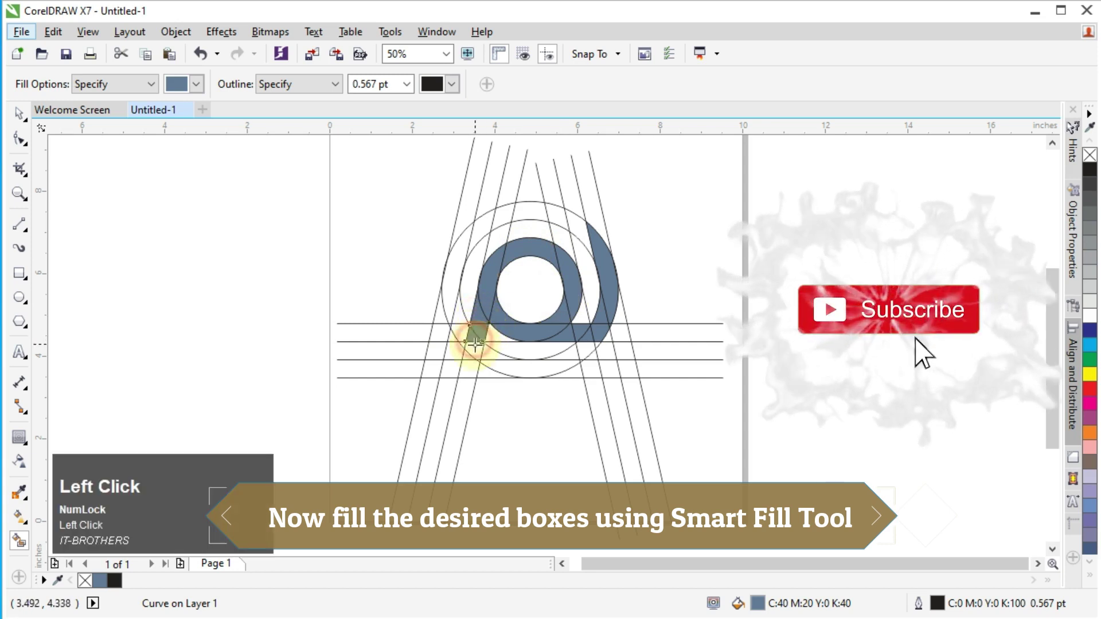
{"action": "left_click", "coordinate": [491, 354]}
{"action": "left_click", "coordinate": [519, 368]}
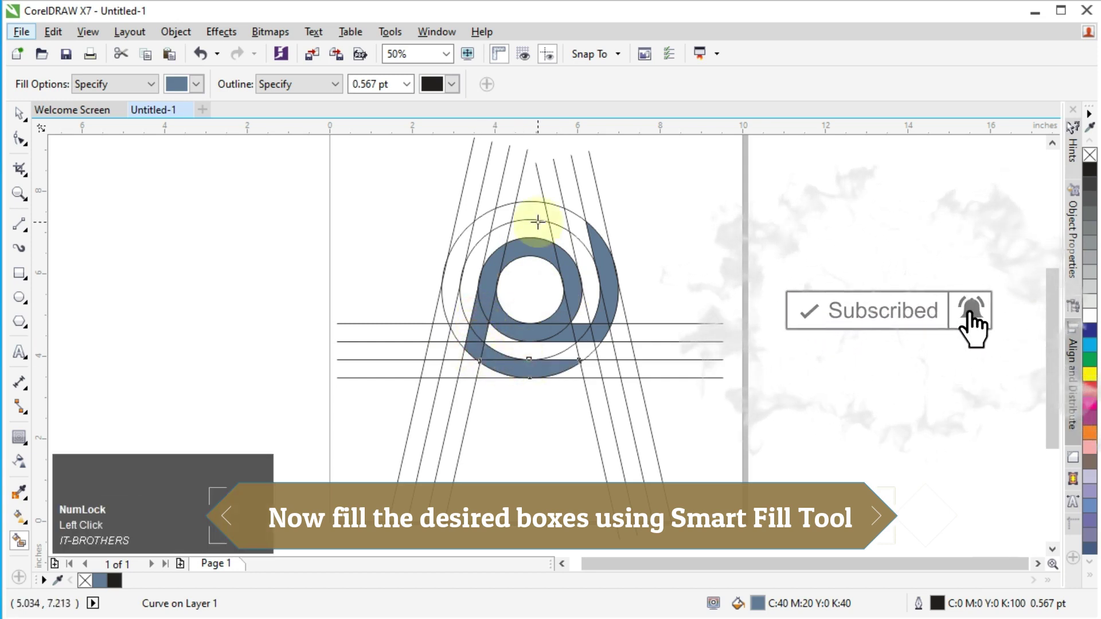
- Smart-fill the slanted strip at the upper right and the outer ring's top and left arc sections with blue-gray
{"action": "left_click", "coordinate": [553, 214]}
{"action": "left_click", "coordinate": [534, 215]}
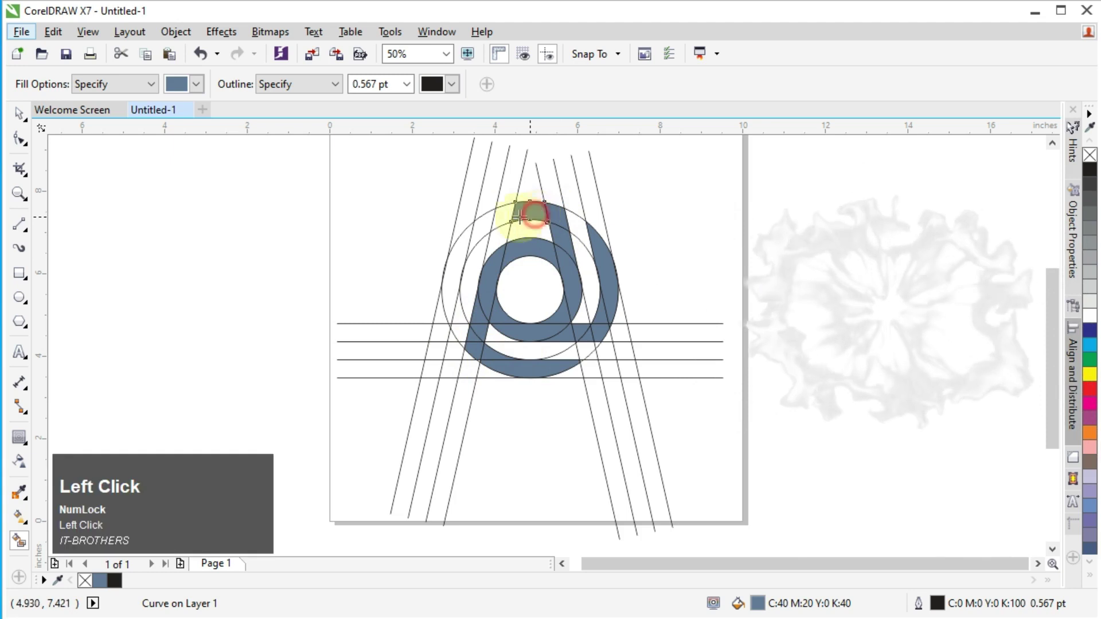
{"action": "left_click", "coordinate": [485, 216]}
{"action": "left_click", "coordinate": [460, 235]}
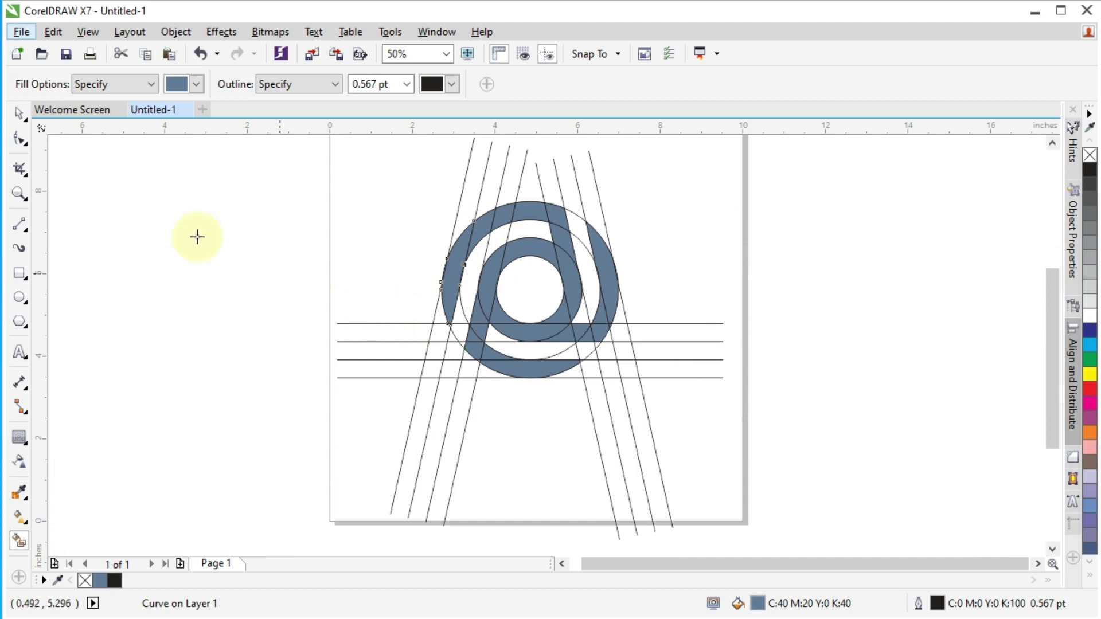
- Delete the four horizontal construction lines crossing the lower part of the circles
{"action": "left_click", "coordinate": [19, 116]}
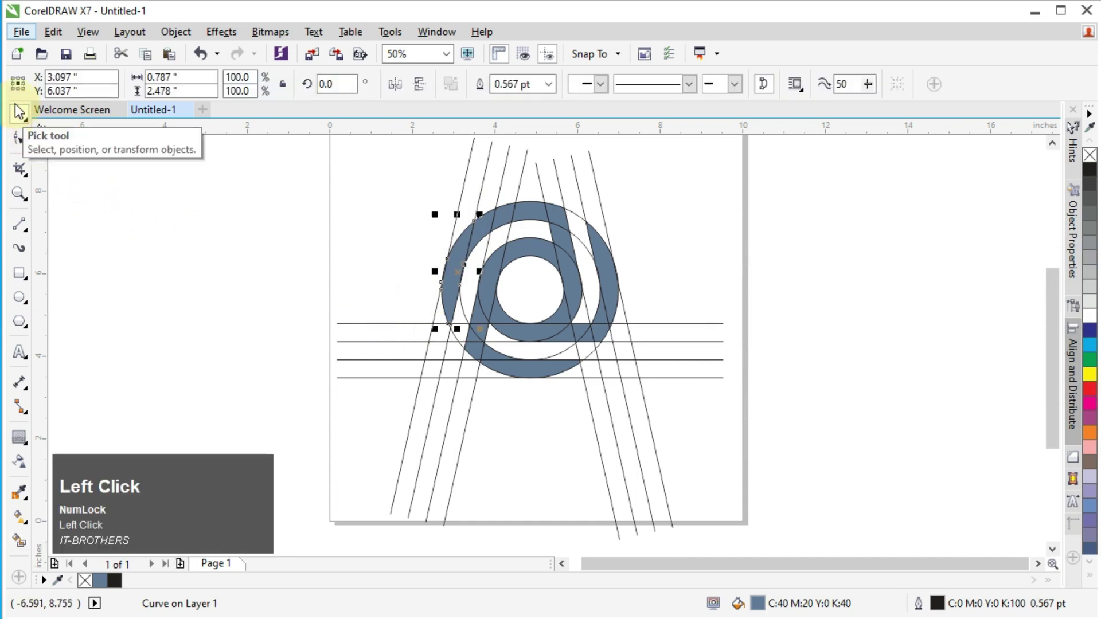
{"action": "left_click_drag", "start_coordinate": [315, 289], "coordinate": [416, 393]}
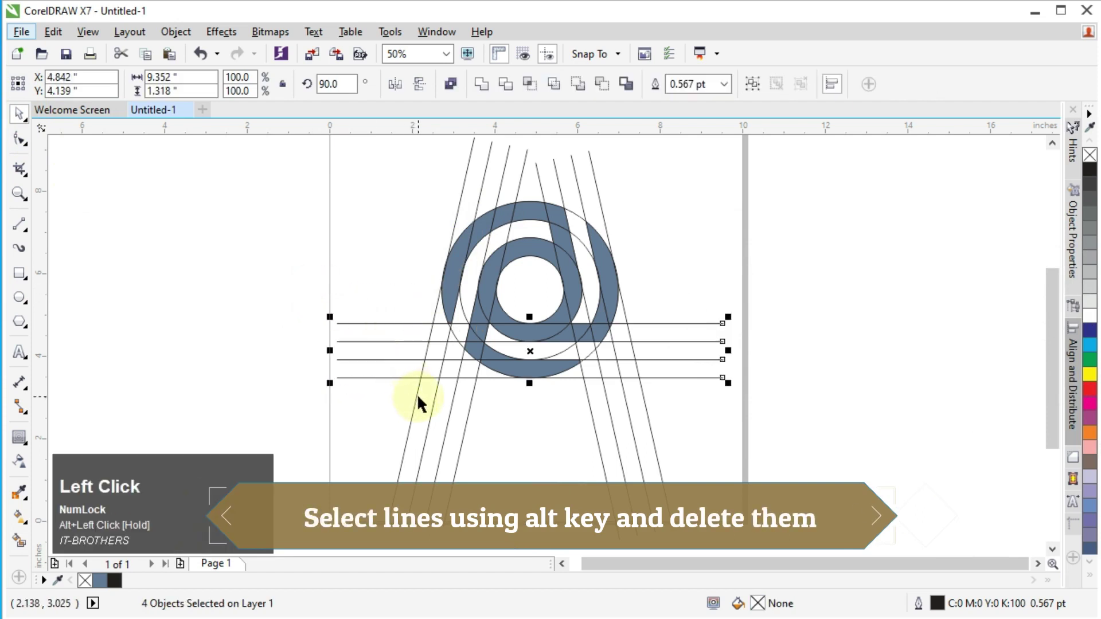
{"action": "key", "text": "Delete"}
- Delete the eight slanted construction lines on both sides of the circles
{"action": "left_click_drag", "start_coordinate": [349, 441], "coordinate": [578, 501]}
{"action": "left_click_drag", "start_coordinate": [739, 548], "coordinate": [740, 548]}
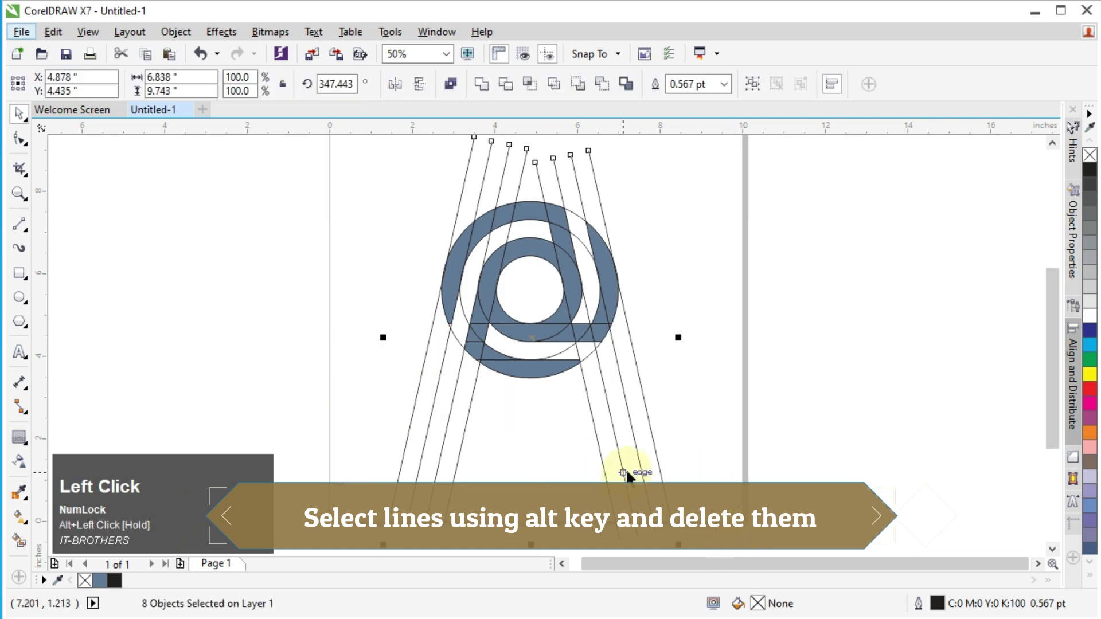
{"action": "right_click", "coordinate": [628, 473]}
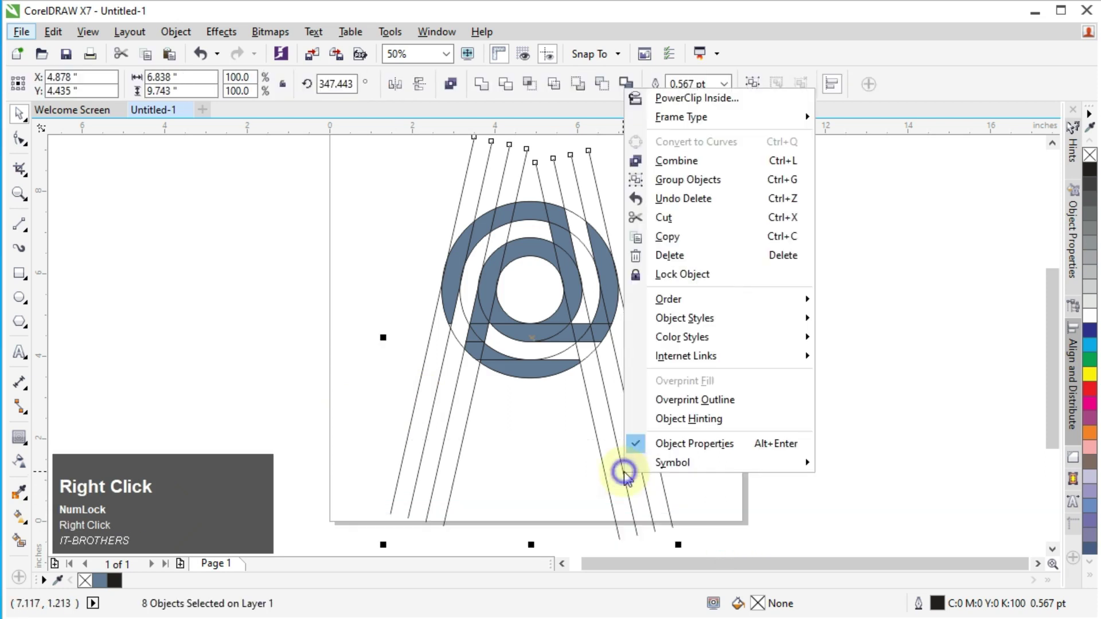
{"action": "left_click", "coordinate": [680, 250]}
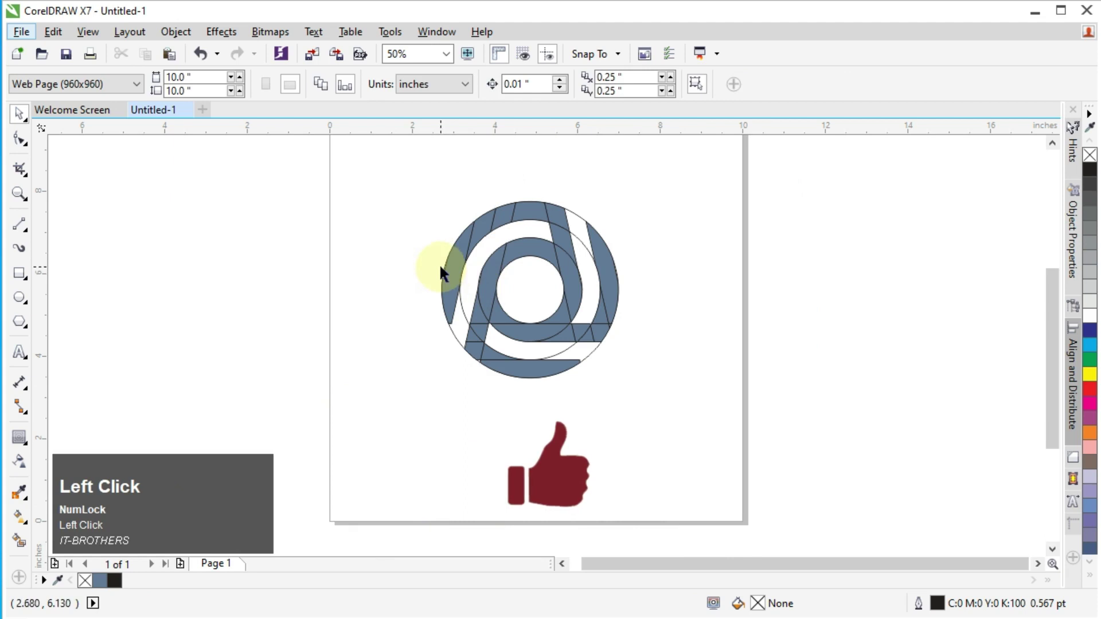
- Move the outer ring's left and top filled pieces off the page to the left, repeating the same displacement for each
{"action": "left_click_drag", "start_coordinate": [457, 269], "coordinate": [197, 249]}
{"action": "left_click", "coordinate": [482, 229]}
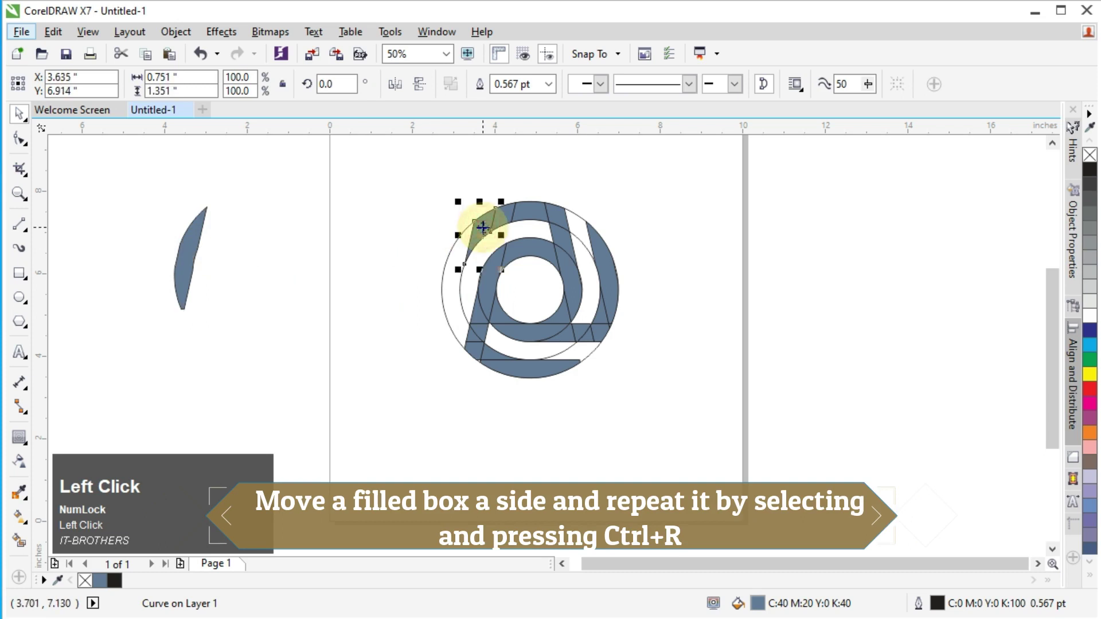
{"action": "key", "text": "ctrl+r"}
{"action": "left_click", "coordinate": [509, 215]}
{"action": "key", "text": "ctrl+r"}
{"action": "left_click", "coordinate": [536, 216]}
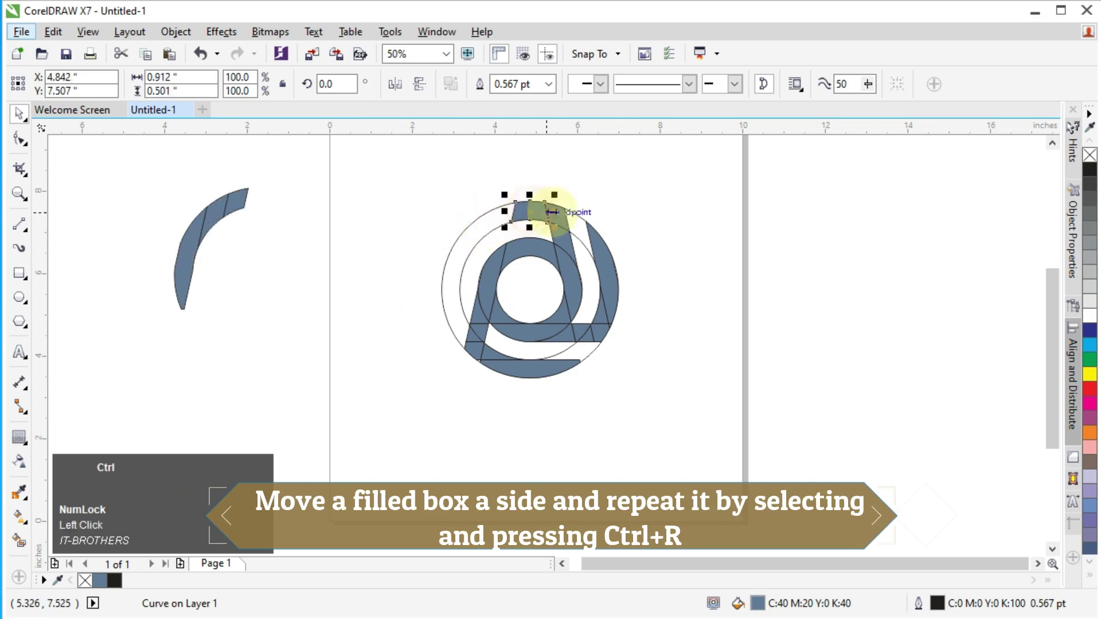
{"action": "key", "text": "ctrl+r"}
- Repeat the same move on the filled pieces of the upper-right slanted strip and the inner ring's right and bottom sections
{"action": "left_click", "coordinate": [561, 233]}
{"action": "key", "text": "ctrl+r"}
{"action": "left_click", "coordinate": [565, 249]}
{"action": "key", "text": "ctrl+r"}
{"action": "left_click", "coordinate": [569, 270]}
{"action": "key", "text": "ctrl+r"}
{"action": "left_click", "coordinate": [561, 315]}
{"action": "key", "text": "ctrl+r"}
{"action": "left_click", "coordinate": [512, 329]}
{"action": "key", "text": "ctrl+r"}
{"action": "left_click", "coordinate": [487, 324]}
{"action": "key", "text": "ctrl+r"}
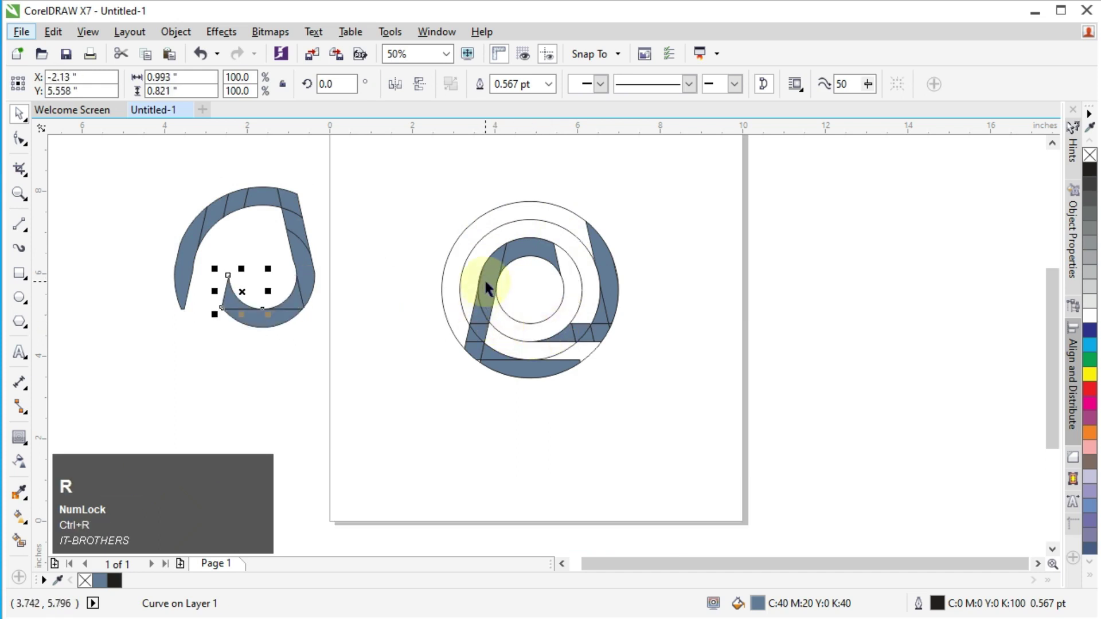
- Repeat the move on the inner ring's left and top pieces and the slanted strip pieces at the lower left
{"action": "left_click", "coordinate": [485, 284]}
{"action": "key", "text": "ctrl+r"}
{"action": "left_click", "coordinate": [526, 255]}
{"action": "key", "text": "ctrl+r"}
{"action": "left_click", "coordinate": [479, 310]}
{"action": "key", "text": "ctrl+r"}
{"action": "left_click", "coordinate": [480, 325]}
{"action": "key", "text": "ctrl+r"}
{"action": "left_click", "coordinate": [472, 334]}
{"action": "key", "text": "ctrl+r"}
{"action": "left_click", "coordinate": [491, 357]}
{"action": "key", "text": "ctrl+r"}
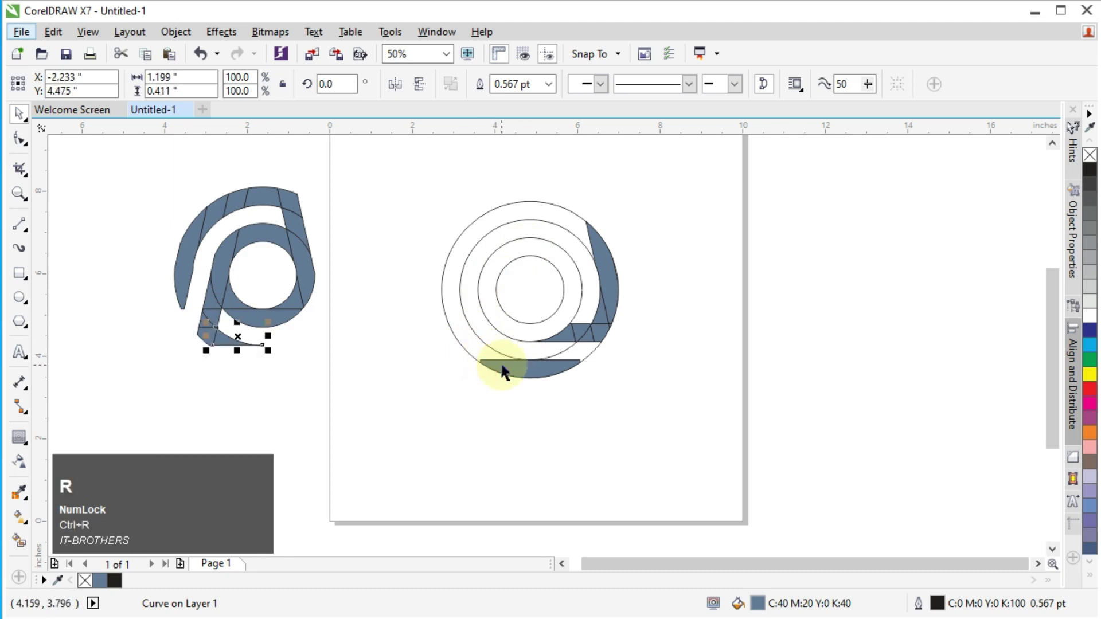
- Repeat the move on the outer ring's bottom arc and the first pieces of the horizontal strip at the lower right
{"action": "left_click", "coordinate": [505, 369]}
{"action": "key", "text": "ctrl+r"}
{"action": "left_click", "coordinate": [567, 331]}
{"action": "key", "text": "ctrl+r"}
{"action": "left_click", "coordinate": [580, 330]}
{"action": "key", "text": "ctrl+r"}
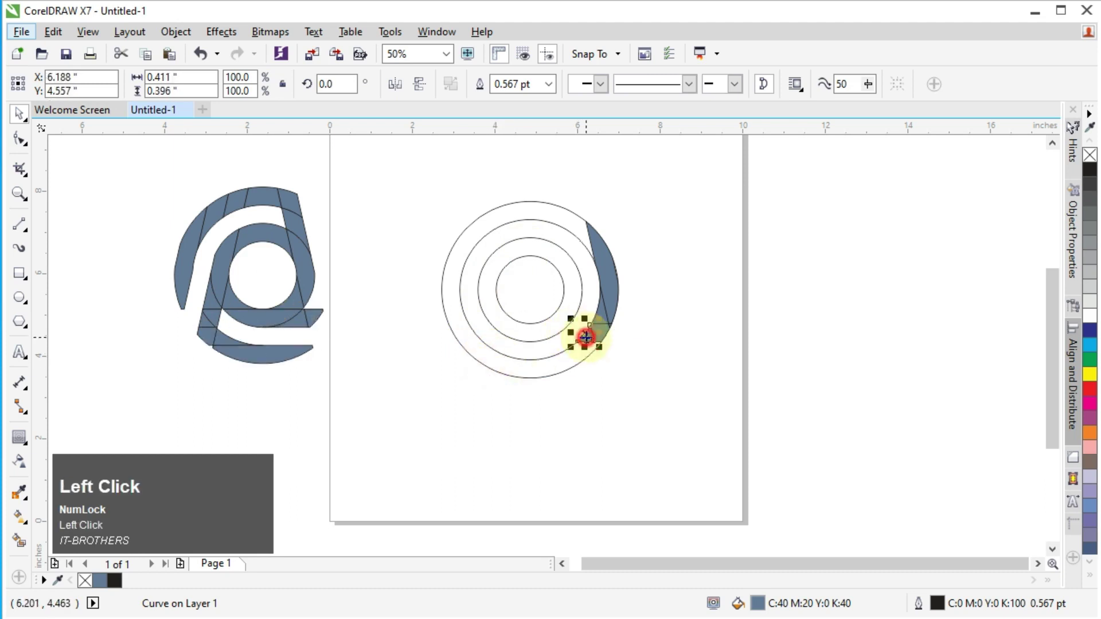
- Repeat the move on the remaining lower-right pieces, including the tiny triangular sliver, and the outer ring's right arc
{"action": "left_click", "coordinate": [595, 334]}
{"action": "key", "text": "ctrl+r"}
{"action": "key", "text": "ctrl+r"}
{"action": "left_click", "coordinate": [600, 310]}
{"action": "key", "text": "ctrl+r"}
{"action": "scroll", "coordinate": [592, 299], "scroll_direction": "up", "scroll_amount": 4}
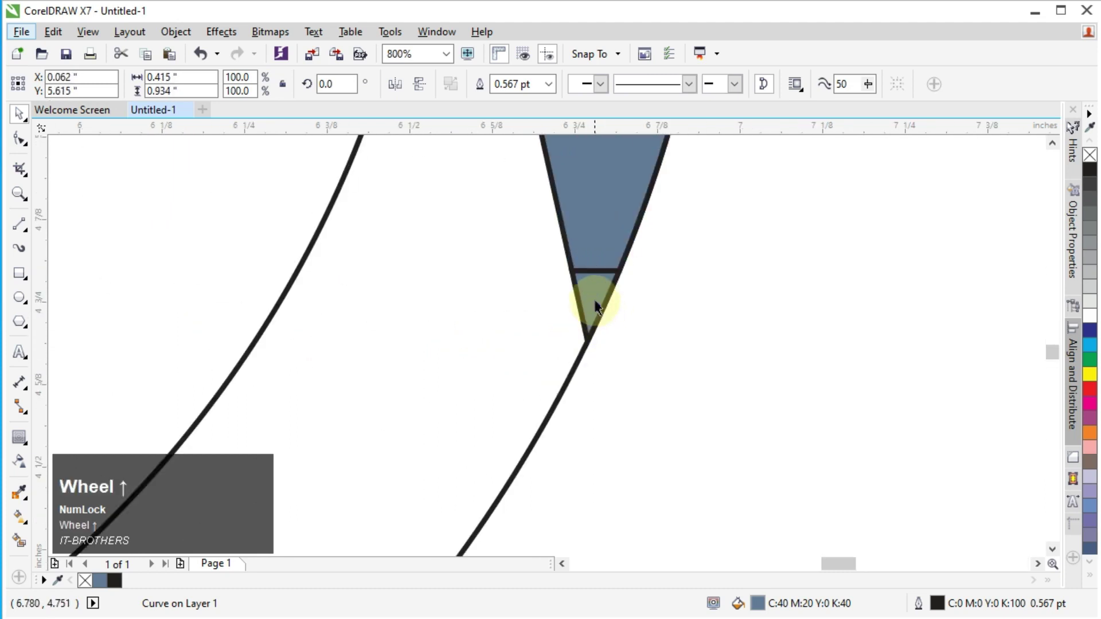
{"action": "scroll", "coordinate": [591, 299], "scroll_direction": "down", "scroll_amount": 3}
{"action": "left_click", "coordinate": [590, 258]}
{"action": "key", "text": "ctrl+r"}
- Delete the concentric guide circles left on the page
{"action": "scroll", "coordinate": [591, 263], "scroll_direction": "down", "scroll_amount": 3}
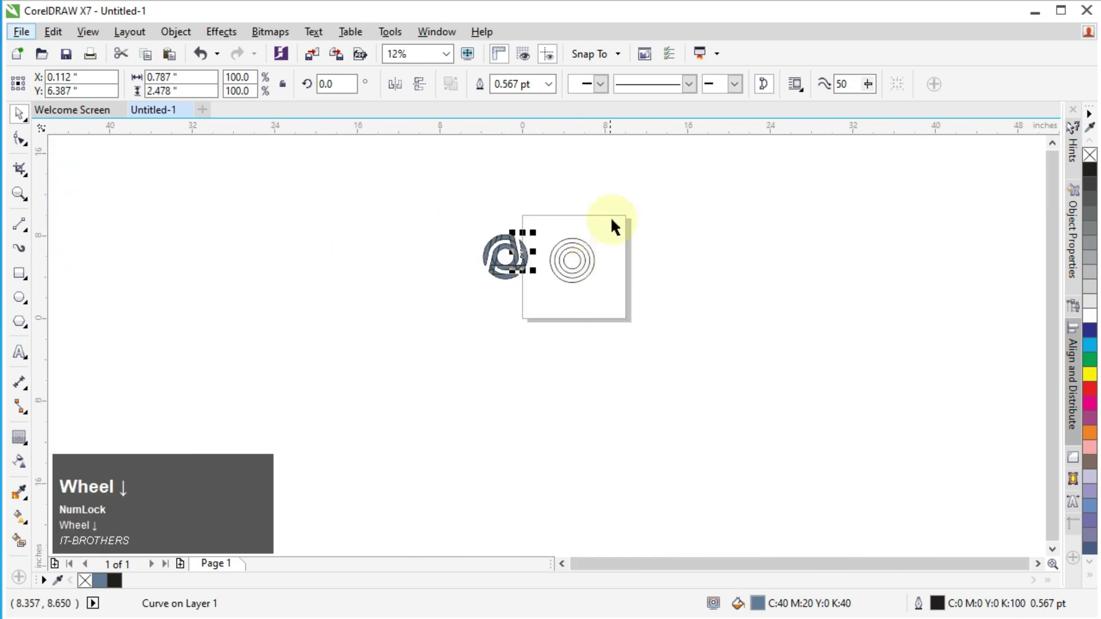
{"action": "left_click", "coordinate": [546, 302]}
{"action": "key", "text": "Delete"}
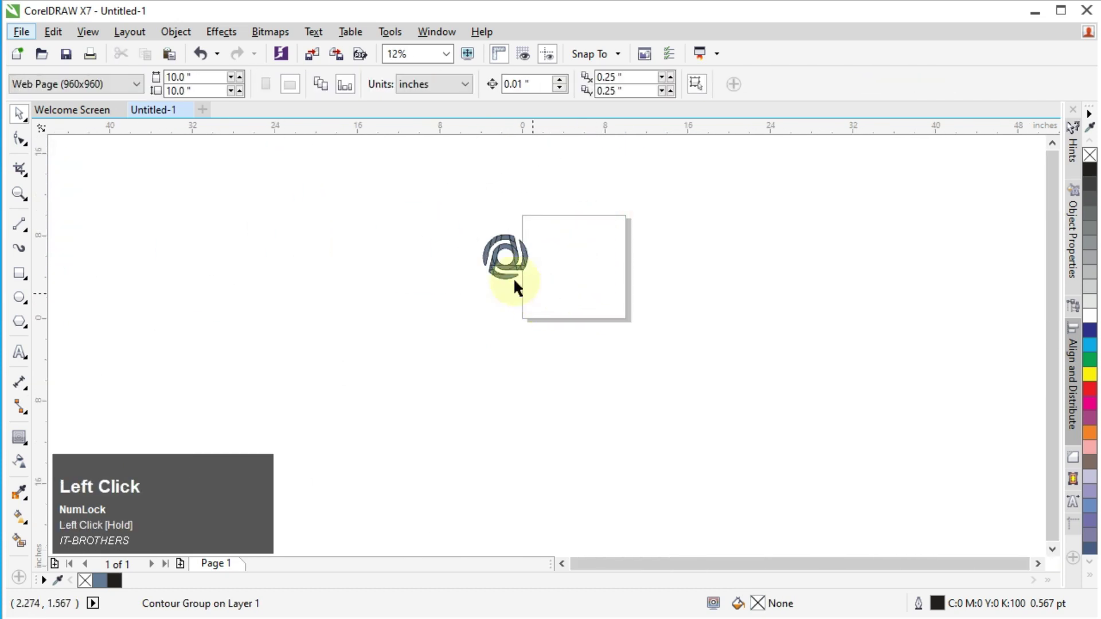
- Remove the outline from all the relocated blue-gray pieces and weld them into a single shape
{"action": "scroll", "coordinate": [532, 291], "scroll_direction": "up", "scroll_amount": 2}
{"action": "left_click_drag", "start_coordinate": [396, 156], "coordinate": [655, 388]}
{"action": "right_click", "coordinate": [1090, 160]}
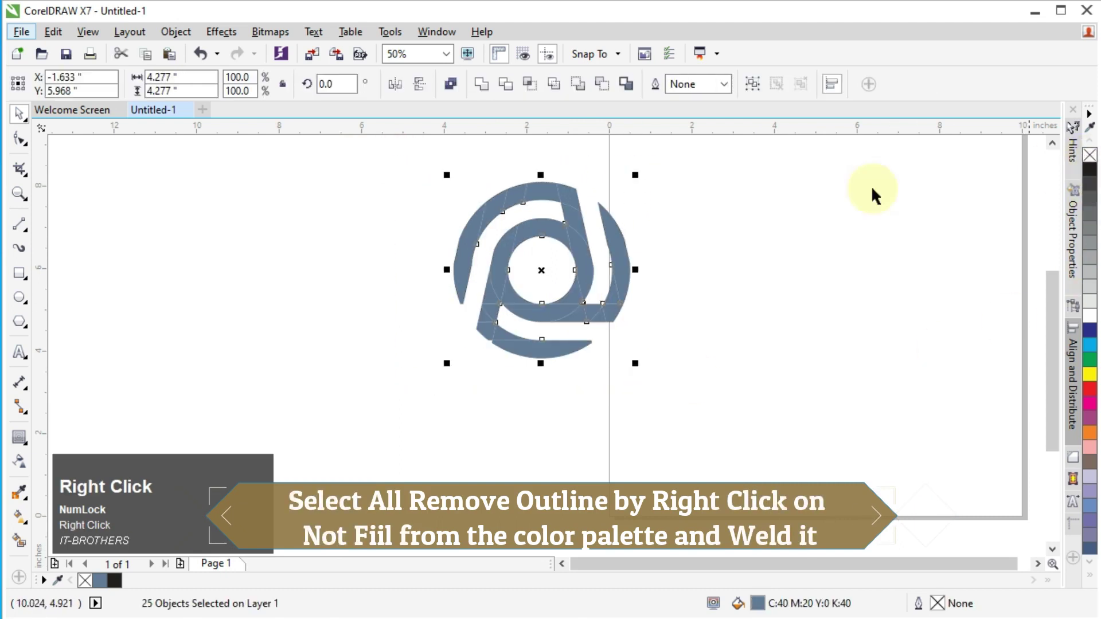
{"action": "left_click_drag", "start_coordinate": [401, 162], "coordinate": [680, 389]}
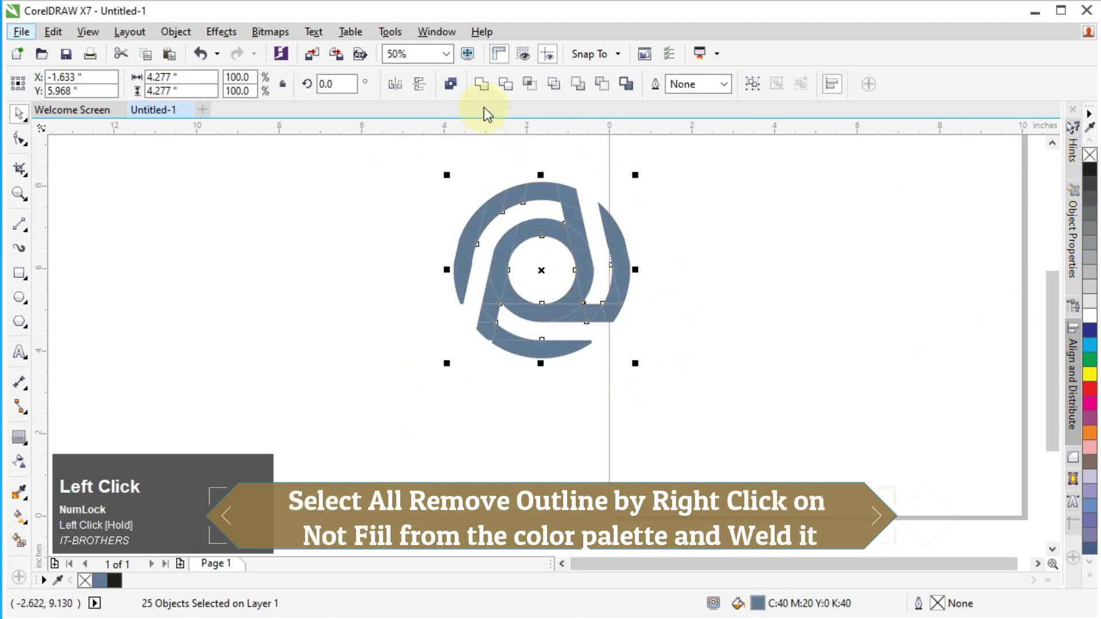
{"action": "left_click", "coordinate": [483, 87]}
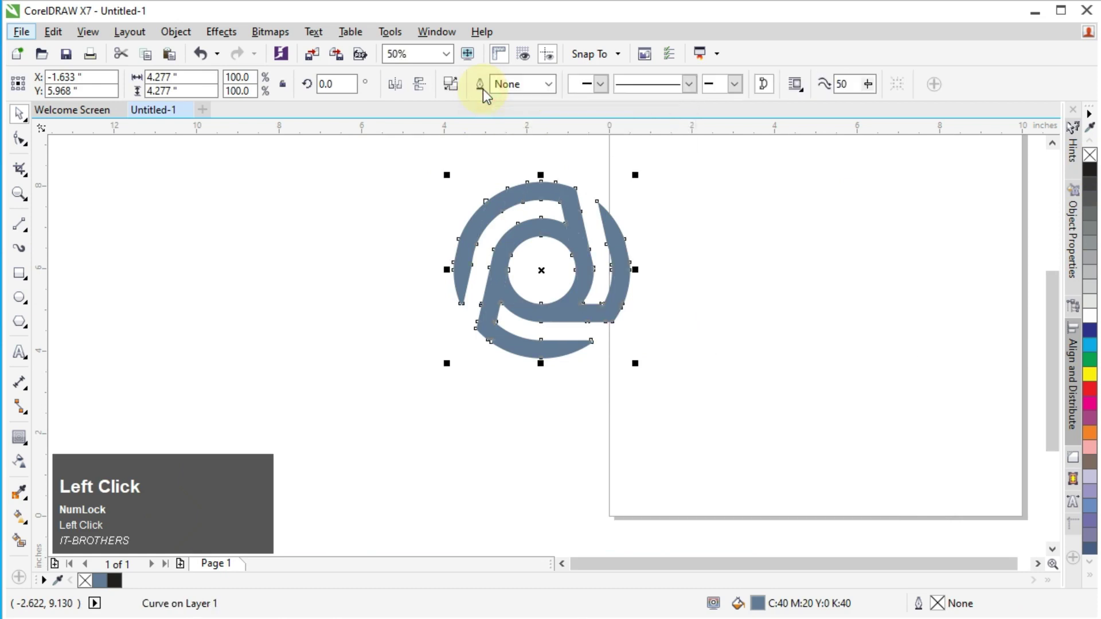
- Center the welded logo on the page
{"action": "left_click", "coordinate": [8, 114]}
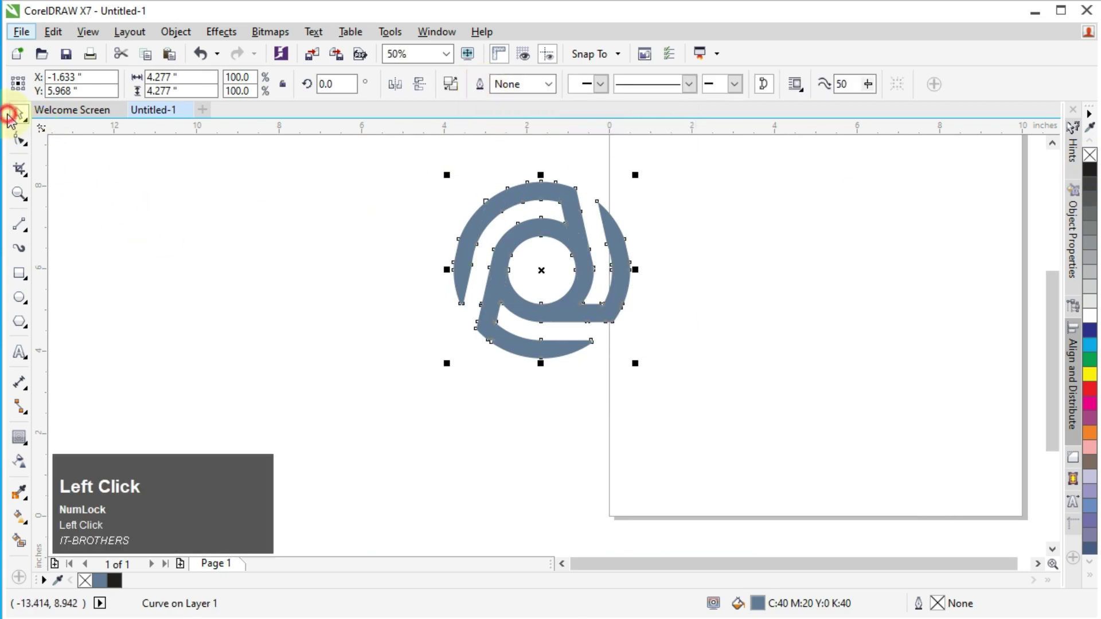
{"action": "key", "text": "p"}
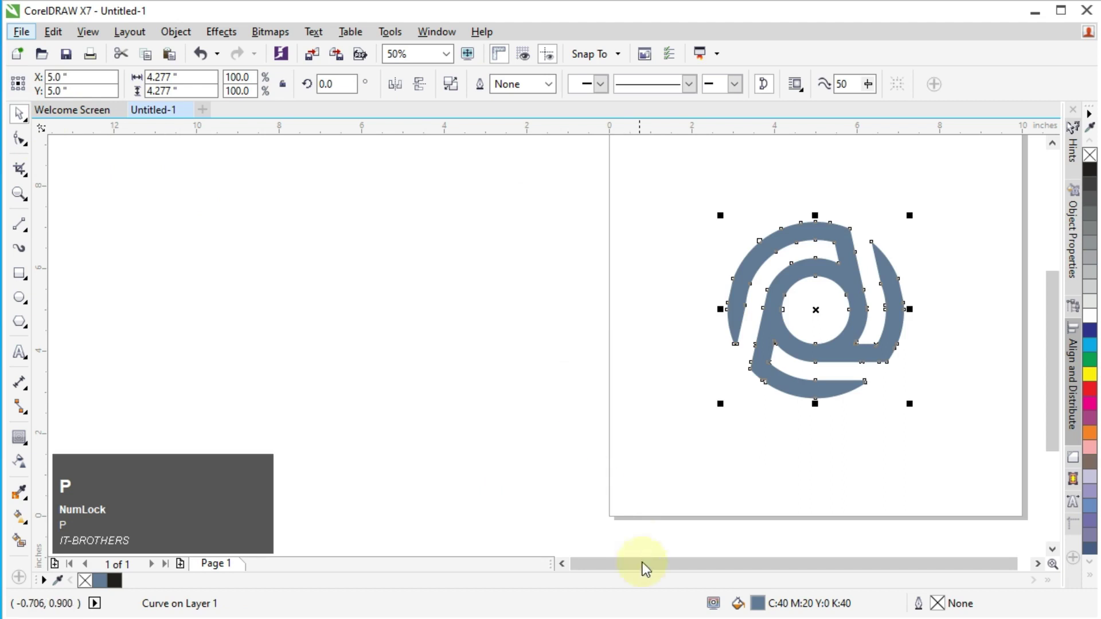
{"action": "left_click_drag", "start_coordinate": [660, 559], "coordinate": [693, 562]}
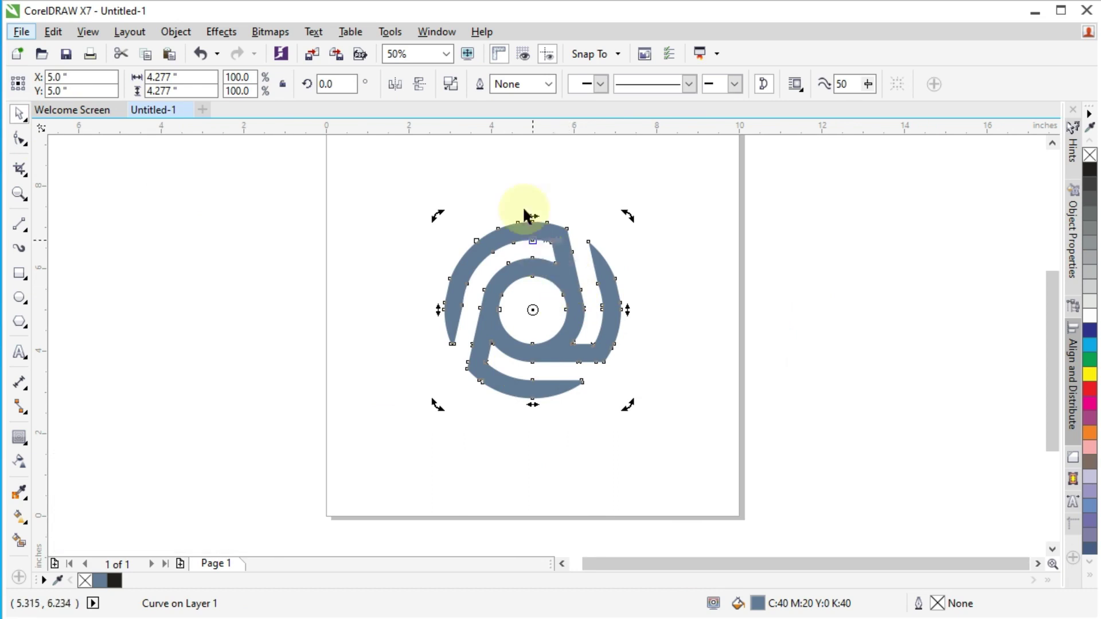
- Skew the logo slightly to the left horizontally and place a duplicate slightly below and left of it
{"action": "left_click_drag", "start_coordinate": [533, 213], "coordinate": [513, 217]}
{"action": "mouse_move", "coordinate": [522, 275]}
{"action": "left_mouse_down"}
{"action": "mouse_move", "coordinate": [524, 290]}
{"action": "mouse_move", "coordinate": [536, 272]}
{"action": "mouse_move", "coordinate": [523, 283]}
{"action": "left_mouse_up"}
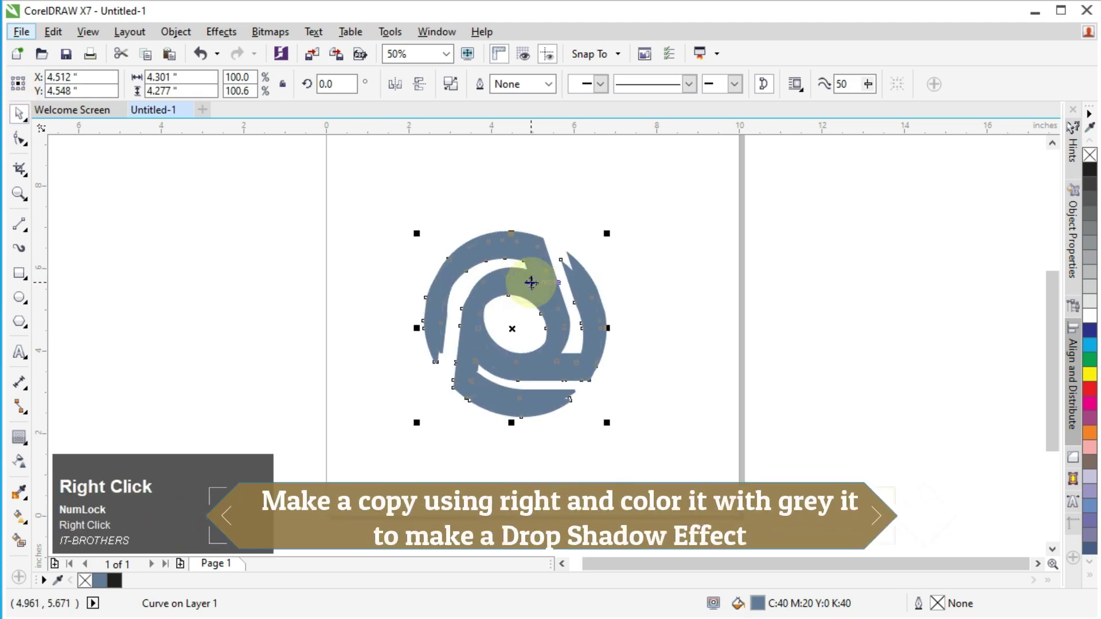
- Fill the duplicate with 70% black and send it to the back of the layer as a shadow
{"action": "left_click", "coordinate": [1089, 218]}
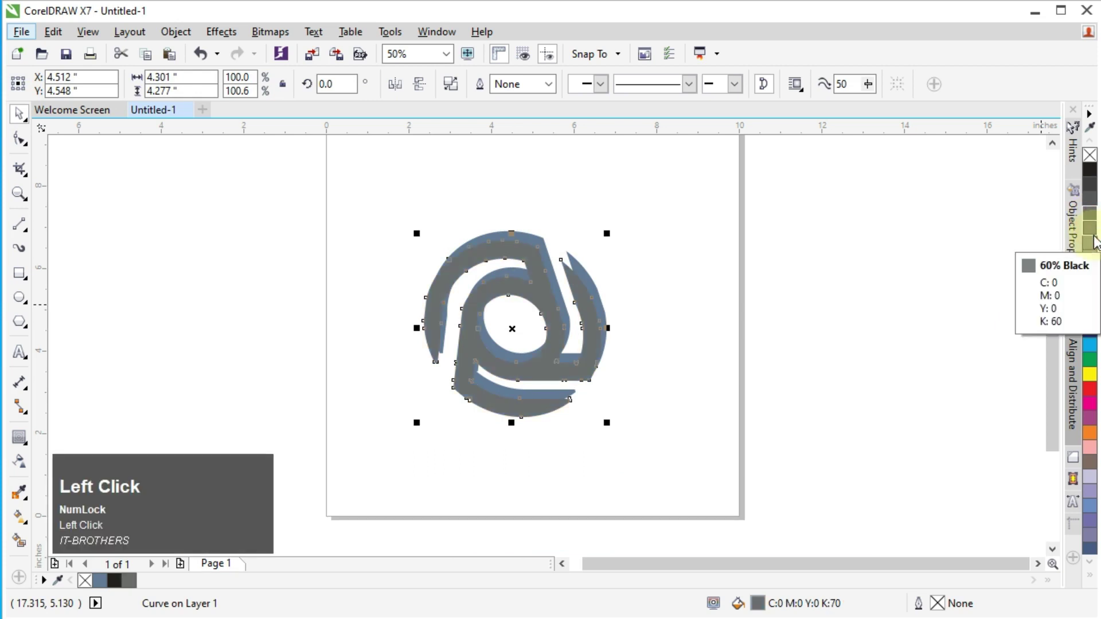
{"action": "right_click", "coordinate": [536, 297]}
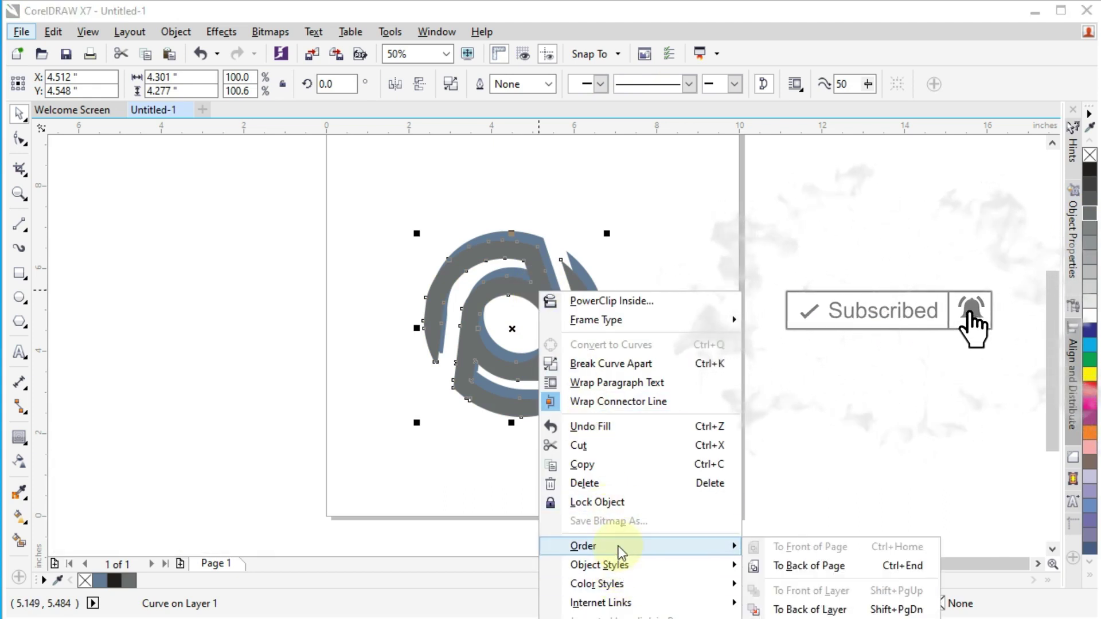
{"action": "left_click", "coordinate": [783, 609]}
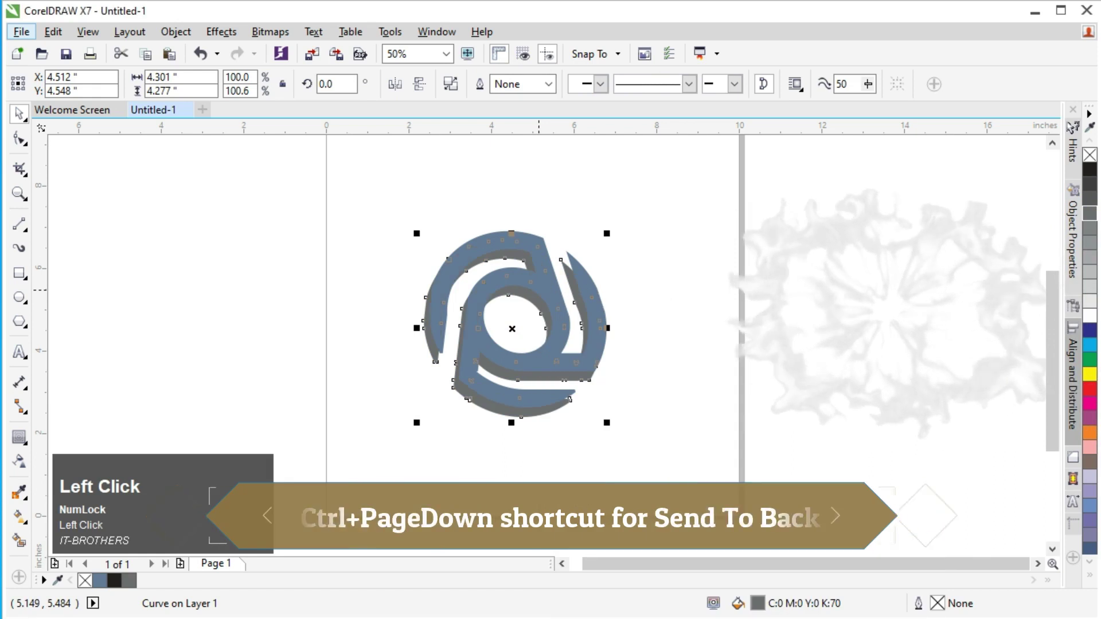
- Apply a linear fountain fill from the front logo's upper left to its lower right, with green as the start color
{"action": "left_click", "coordinate": [464, 219]}
{"action": "left_click", "coordinate": [497, 240]}
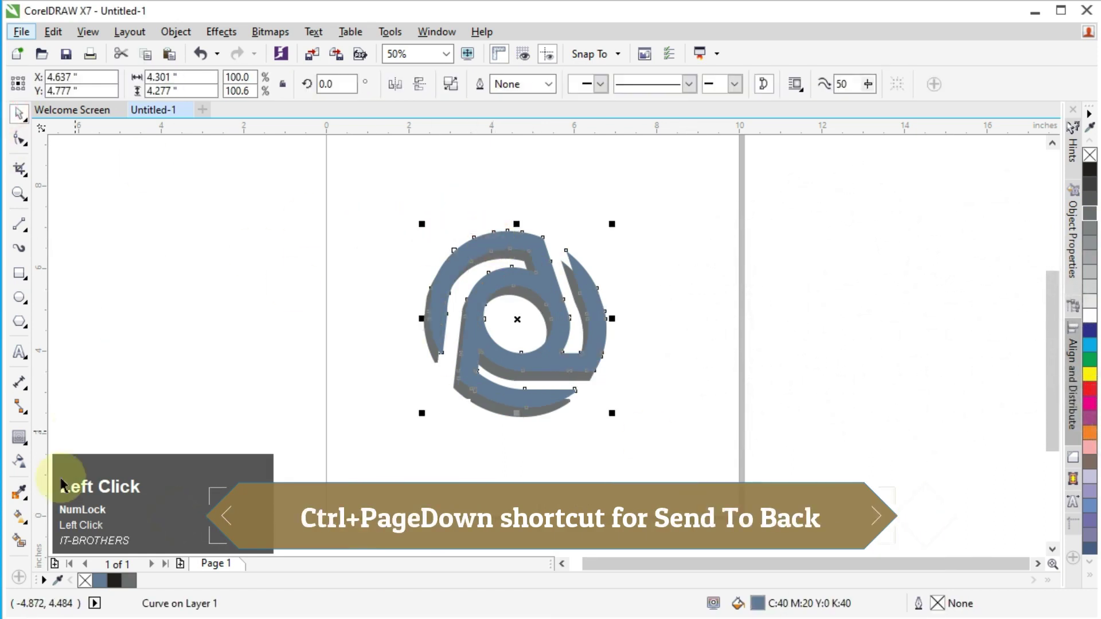
{"action": "left_click", "coordinate": [21, 519]}
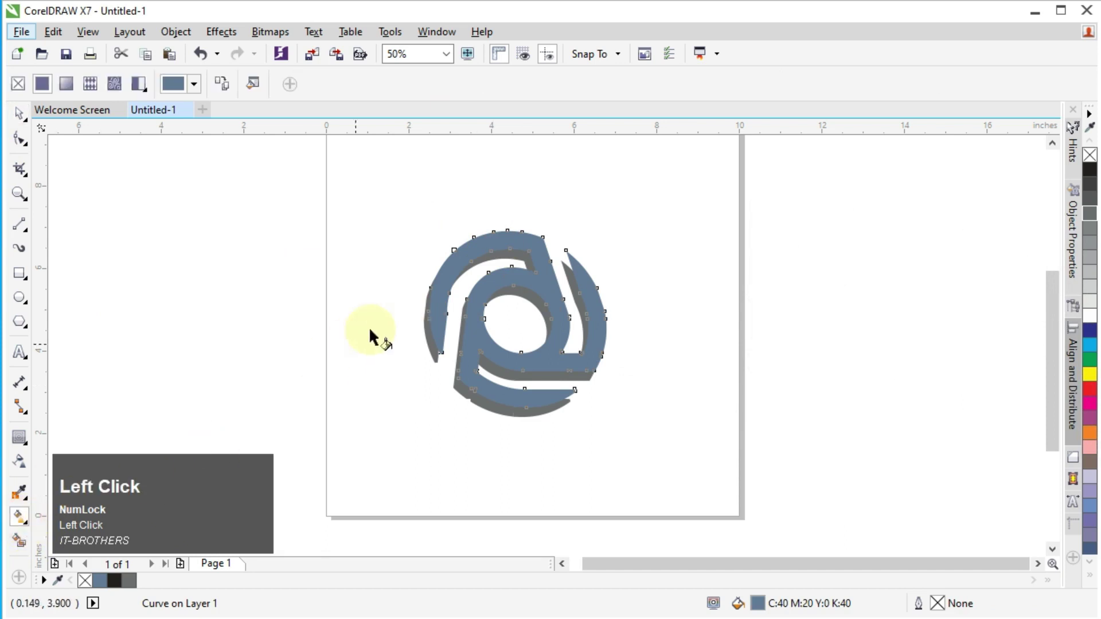
{"action": "left_click_drag", "start_coordinate": [472, 222], "coordinate": [578, 369]}
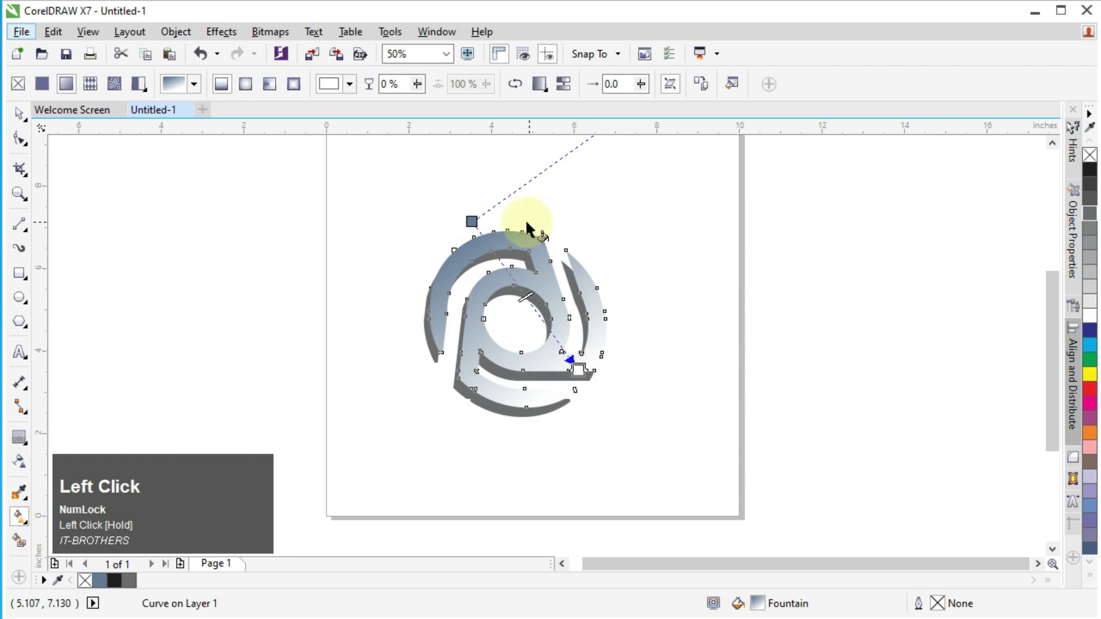
{"action": "left_click", "coordinate": [472, 221]}
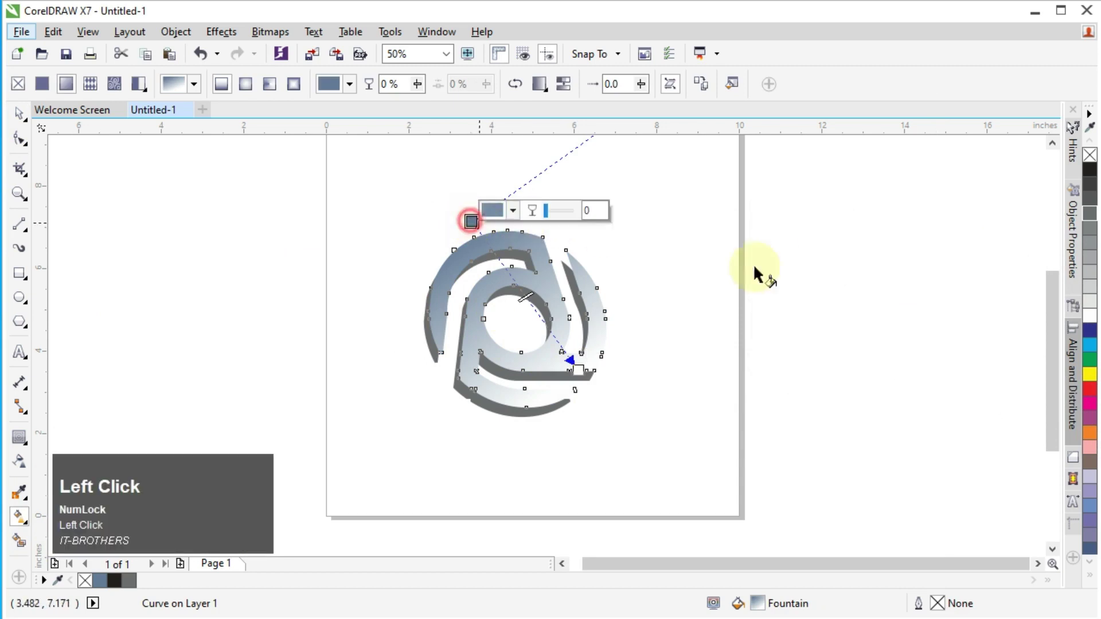
{"action": "left_click", "coordinate": [1092, 361]}
- Set the gradient's end color to light green C44 M0 Y38 K0 and deselect the logo
{"action": "left_click", "coordinate": [577, 369]}
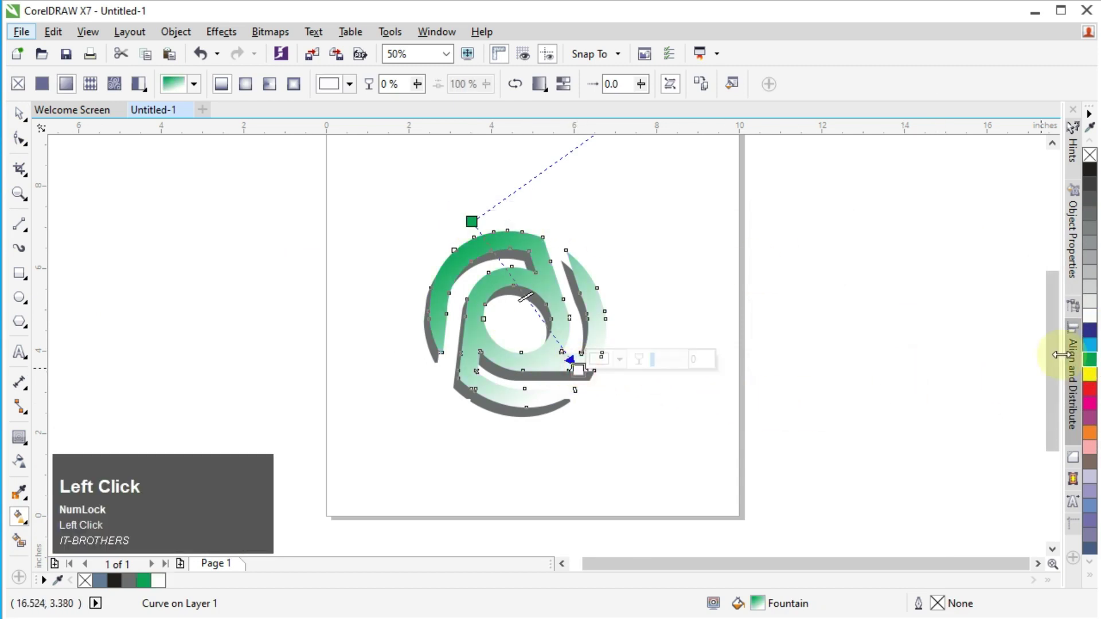
{"action": "left_click", "coordinate": [1090, 362]}
{"action": "left_click", "coordinate": [580, 362]}
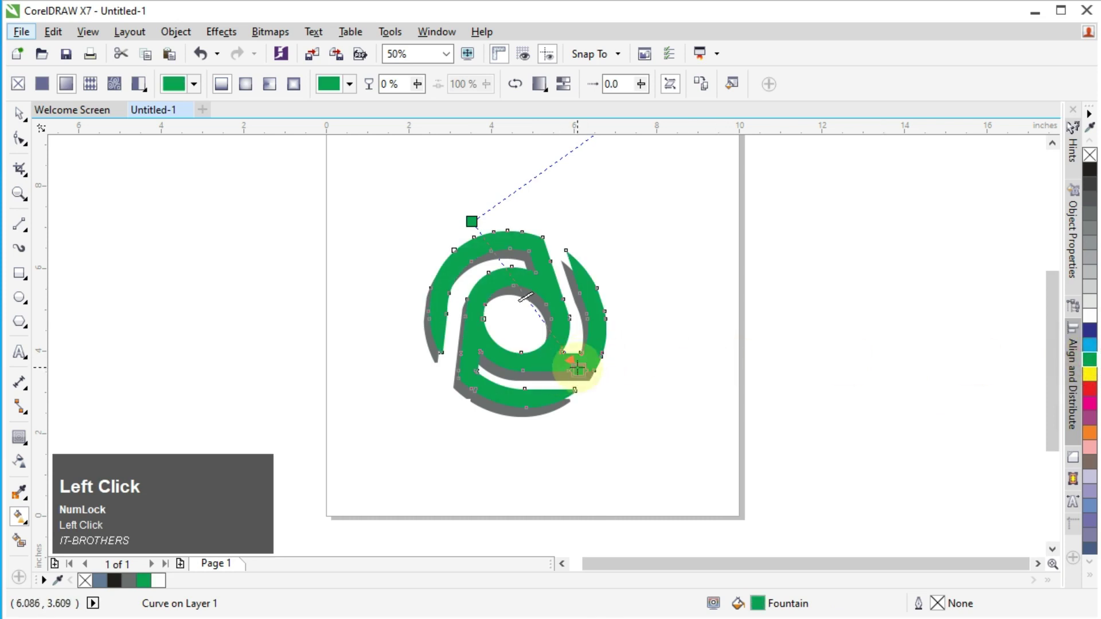
{"action": "left_click", "coordinate": [577, 368]}
{"action": "left_click", "coordinate": [624, 360]}
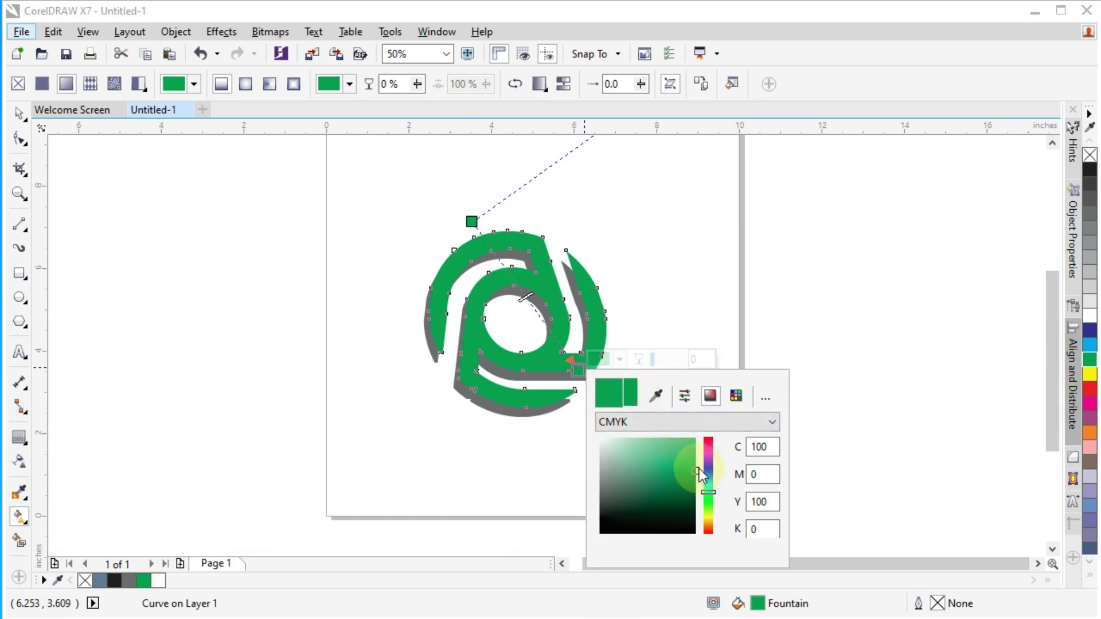
{"action": "left_click_drag", "start_coordinate": [699, 471], "coordinate": [652, 446]}
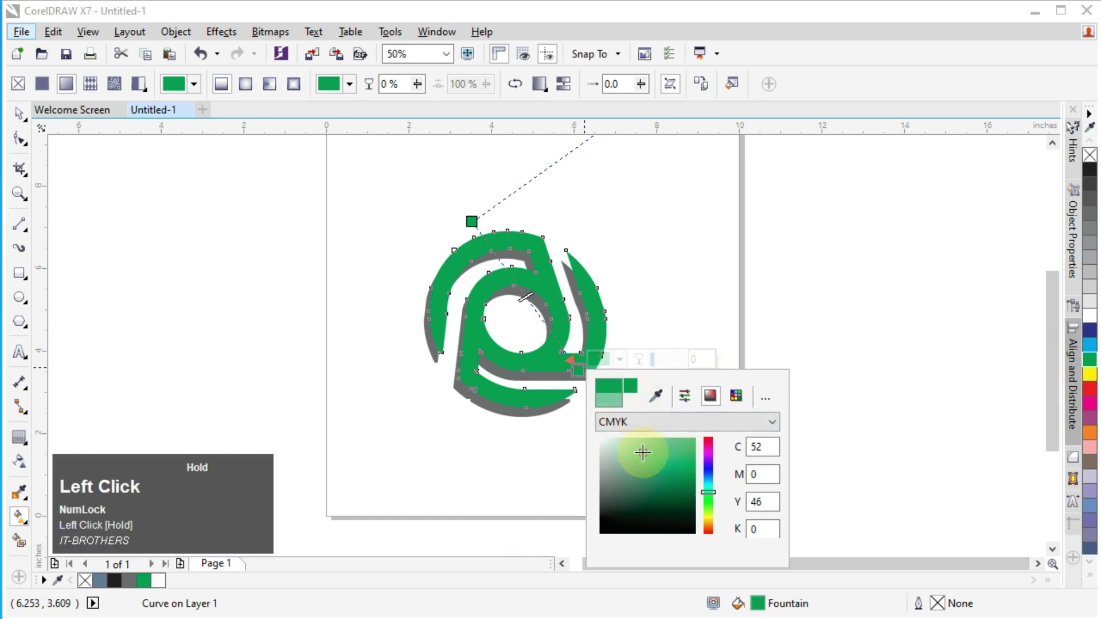
{"action": "left_click_drag", "start_coordinate": [646, 455], "coordinate": [639, 447]}
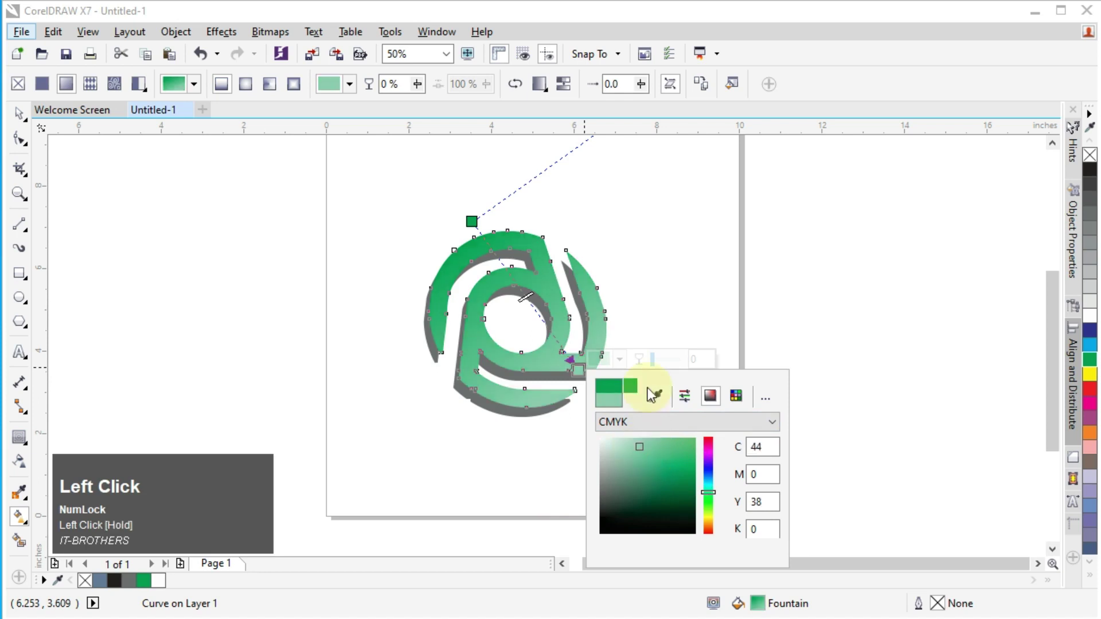
{"action": "left_click", "coordinate": [20, 112]}
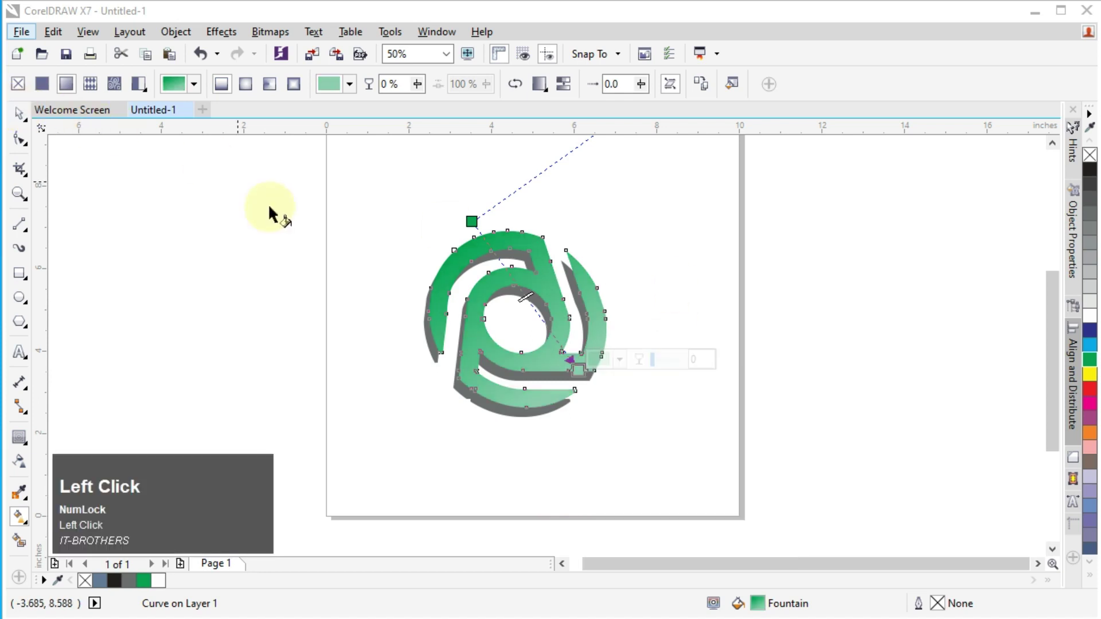
{"action": "left_click", "coordinate": [316, 238]}
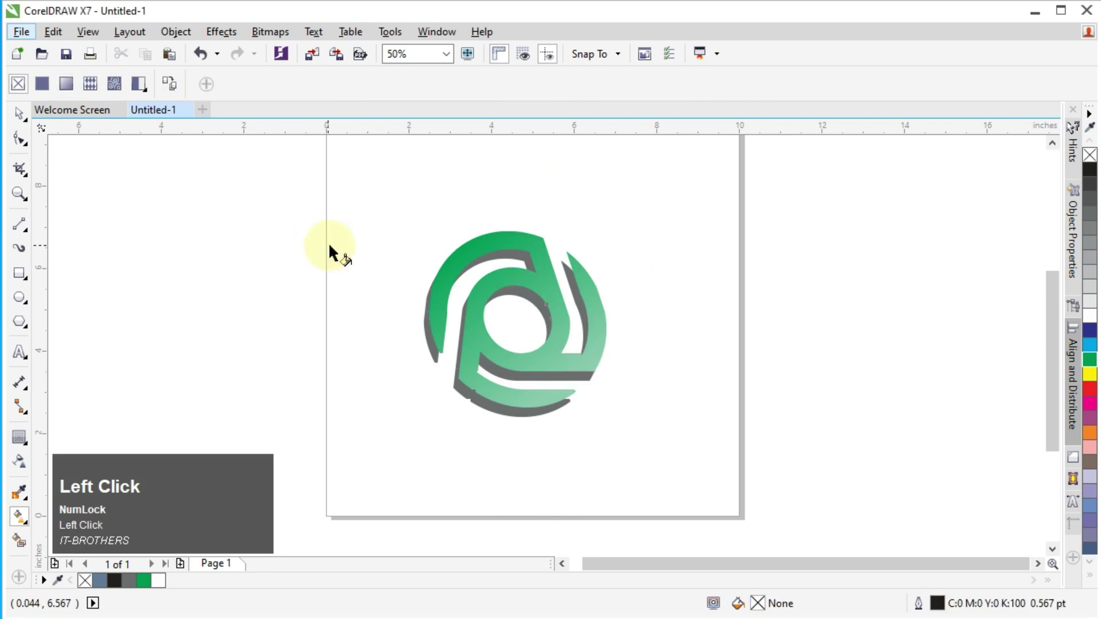